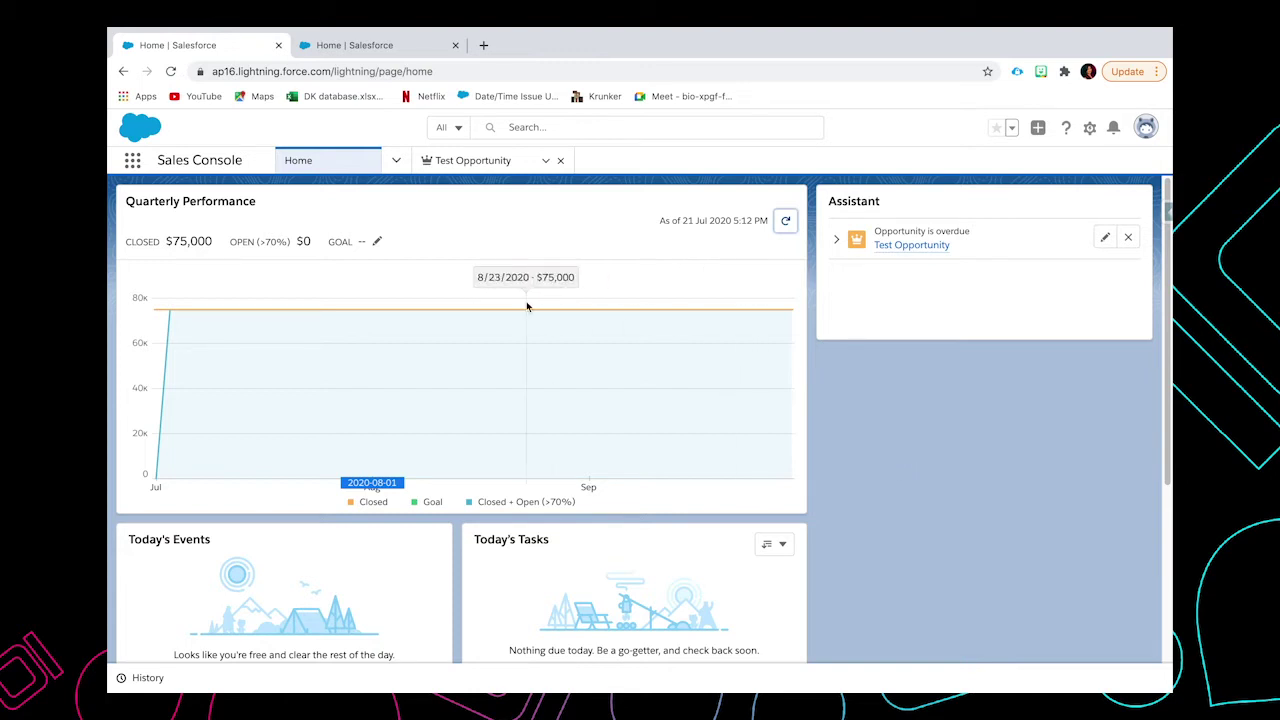
# - Find Products among the available apps and items and open the products list
pyautogui.click(132, 160)
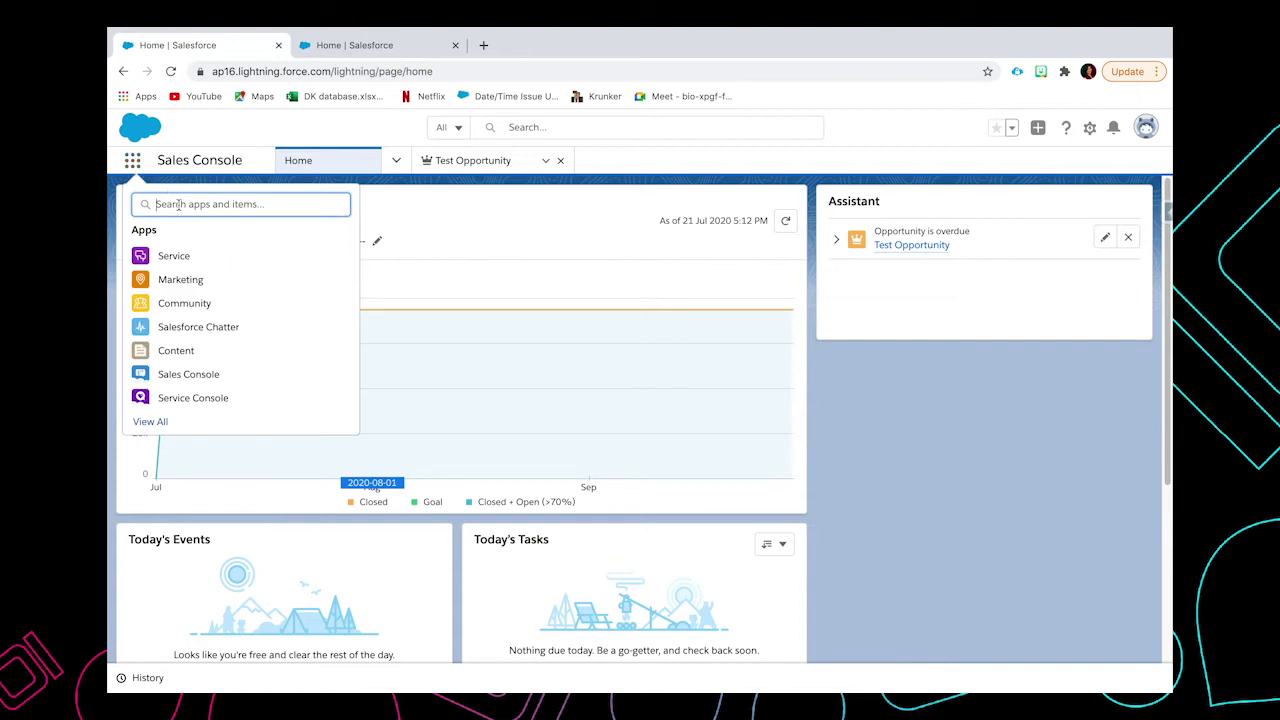
pyautogui.write('Produc')
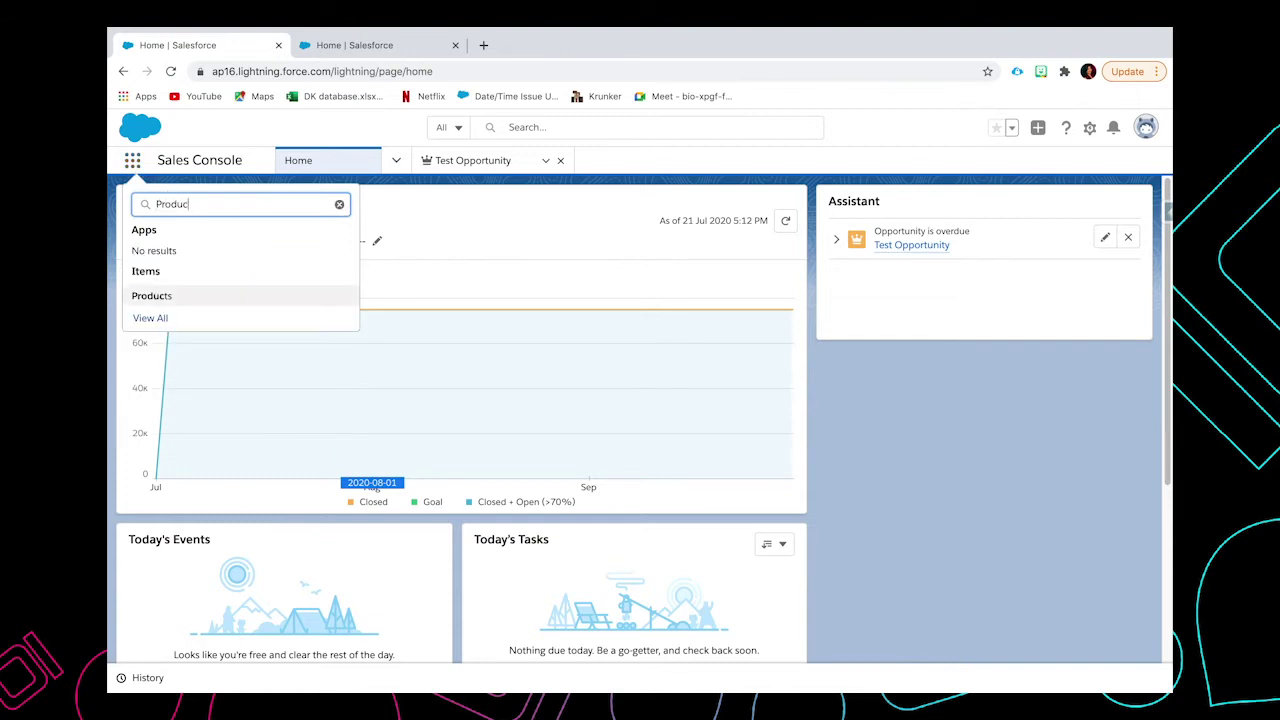
pyautogui.write('ts')
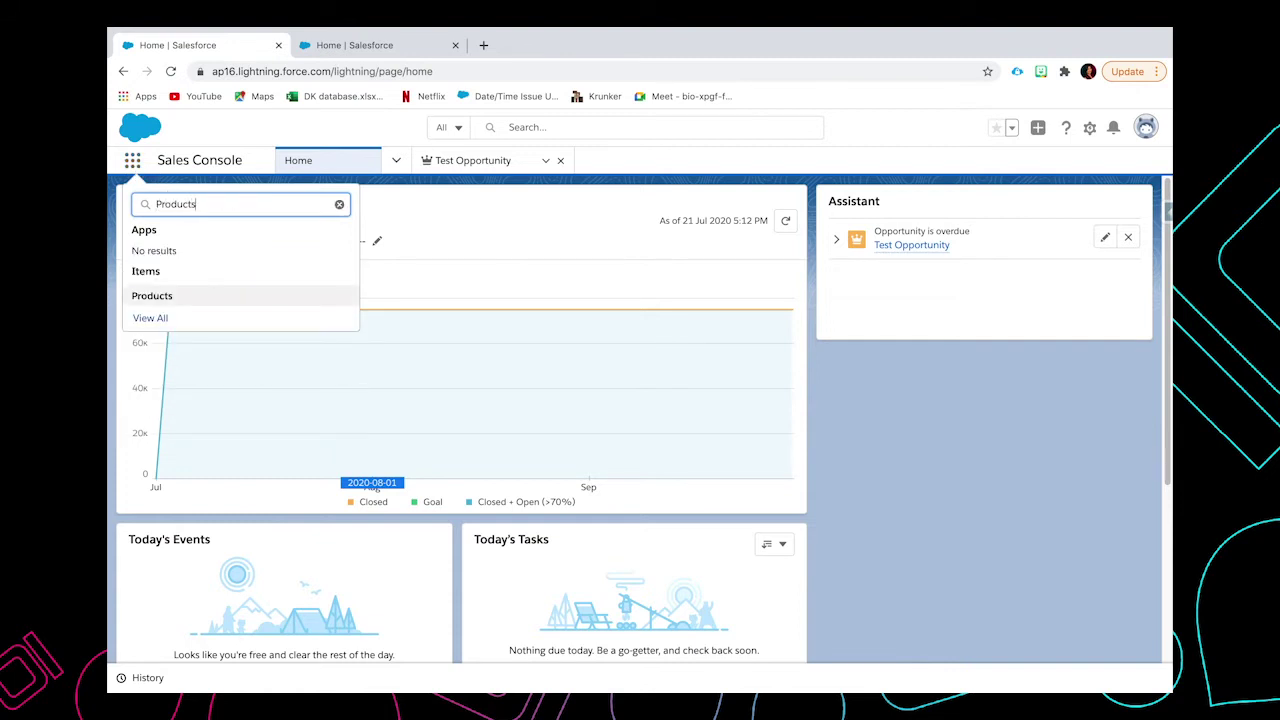
pyautogui.click(150, 298)
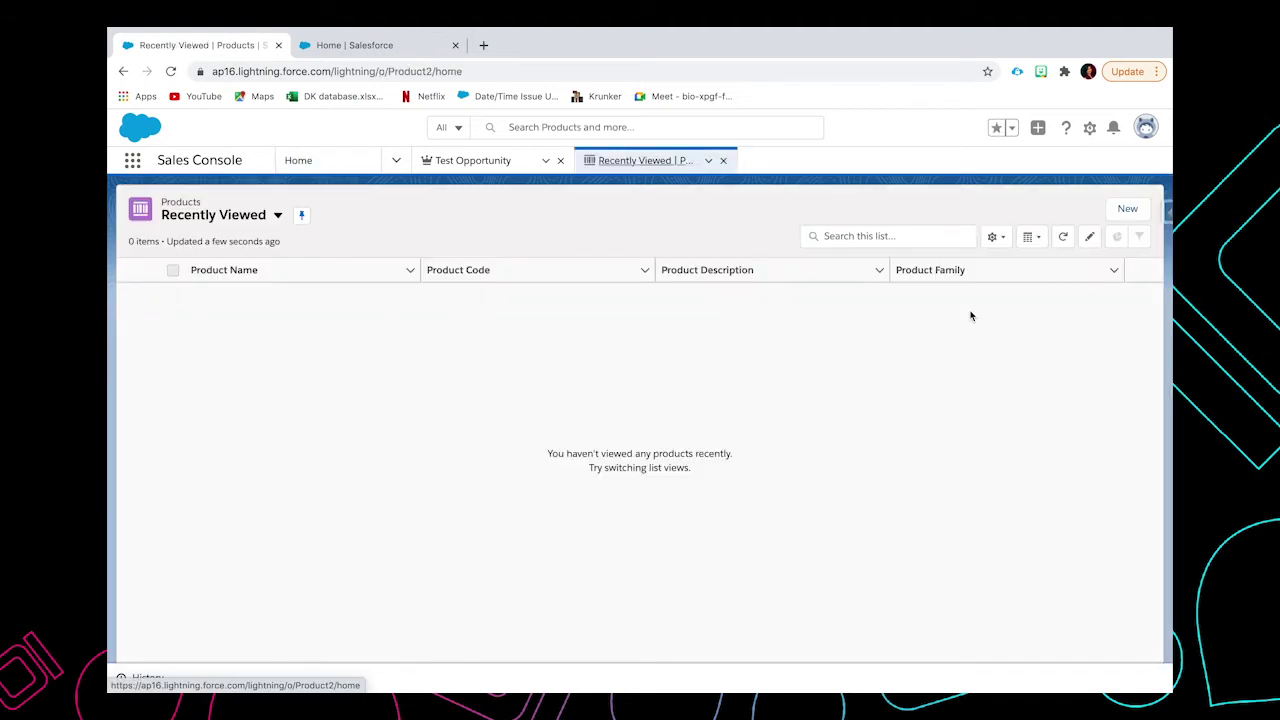
# - Create and save an active product named Laser Printer with product code LP - 001 and product family Printer
pyautogui.click(1127, 210)
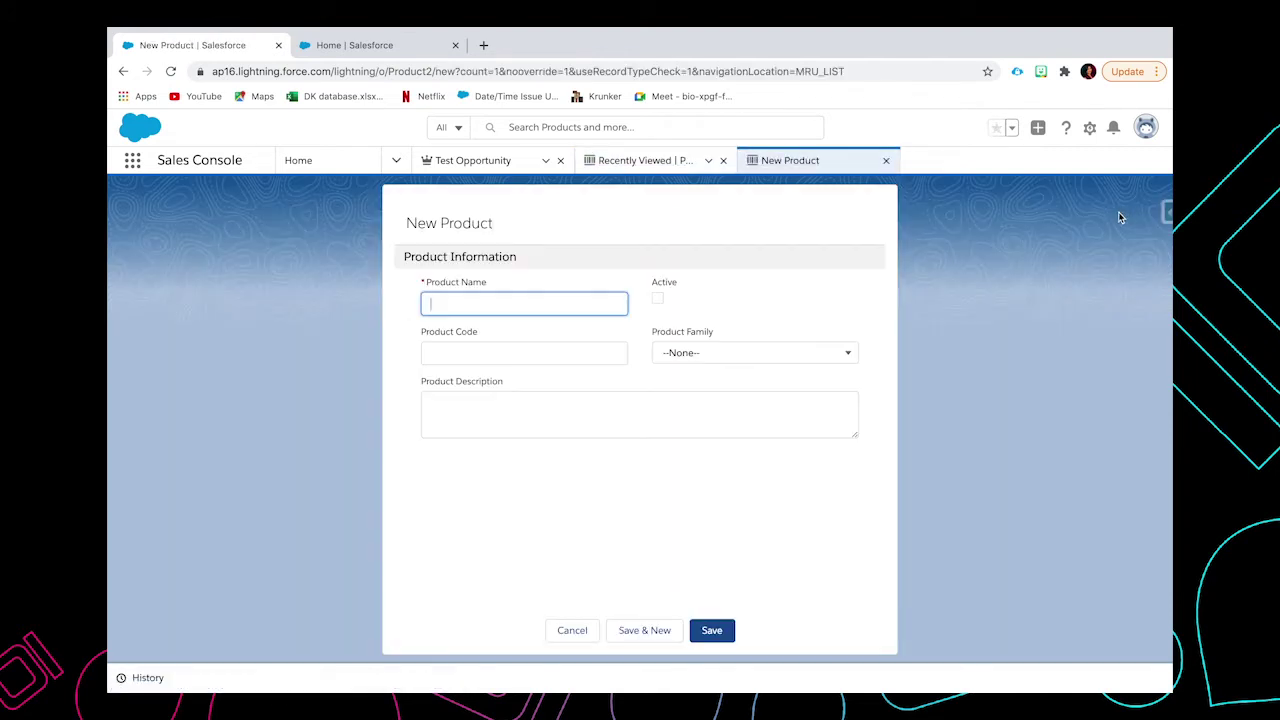
pyautogui.click(509, 296)
pyautogui.write('Laser Printer')
pyautogui.click(658, 299)
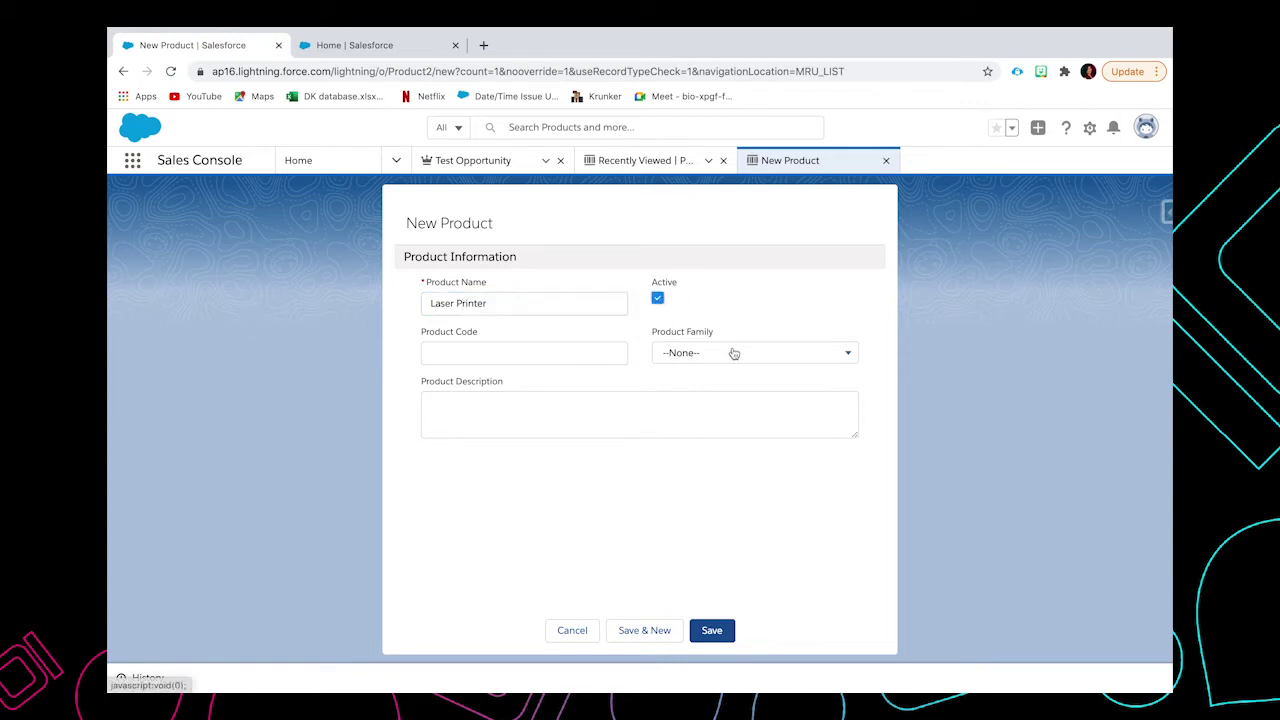
pyautogui.click(735, 352)
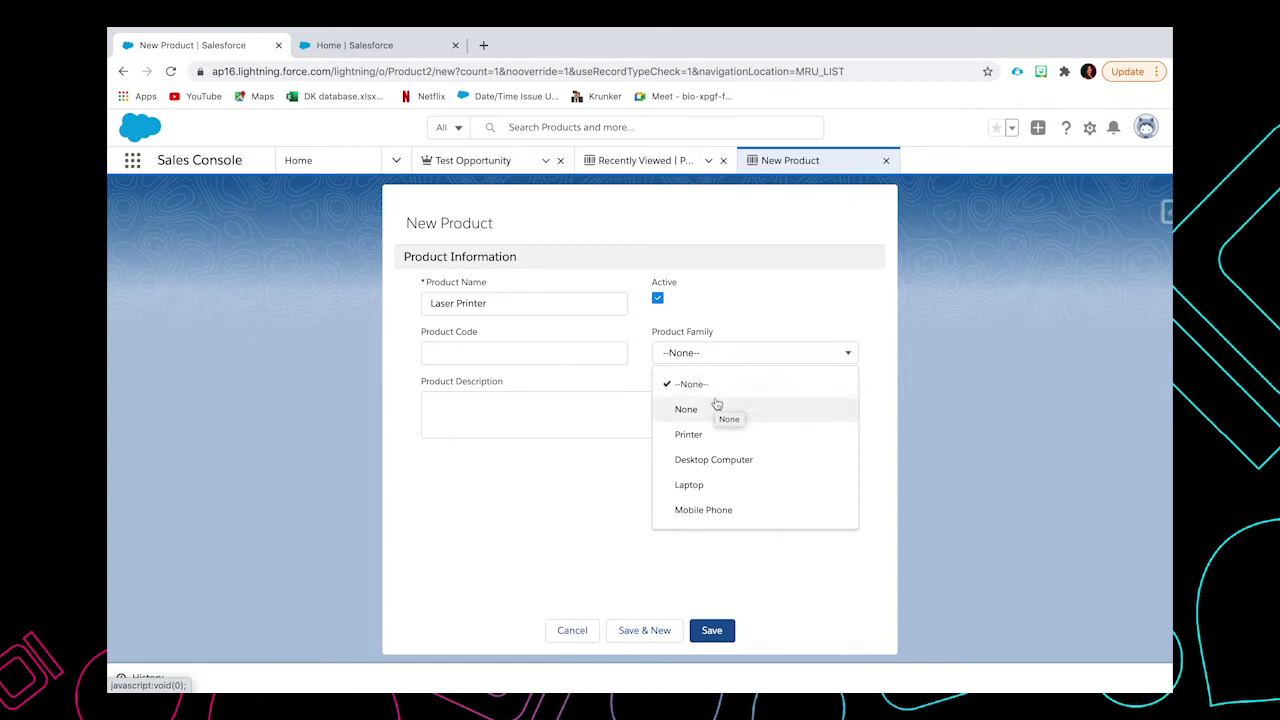
pyautogui.click(705, 434)
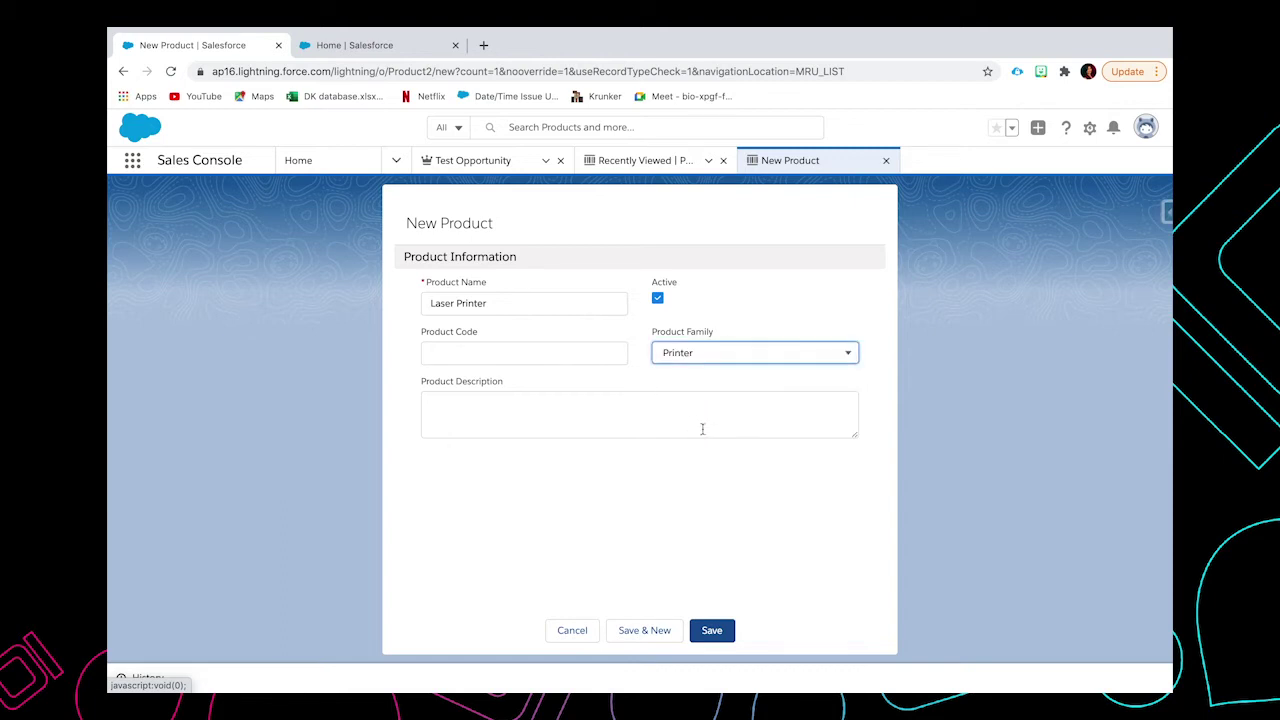
pyautogui.click(544, 357)
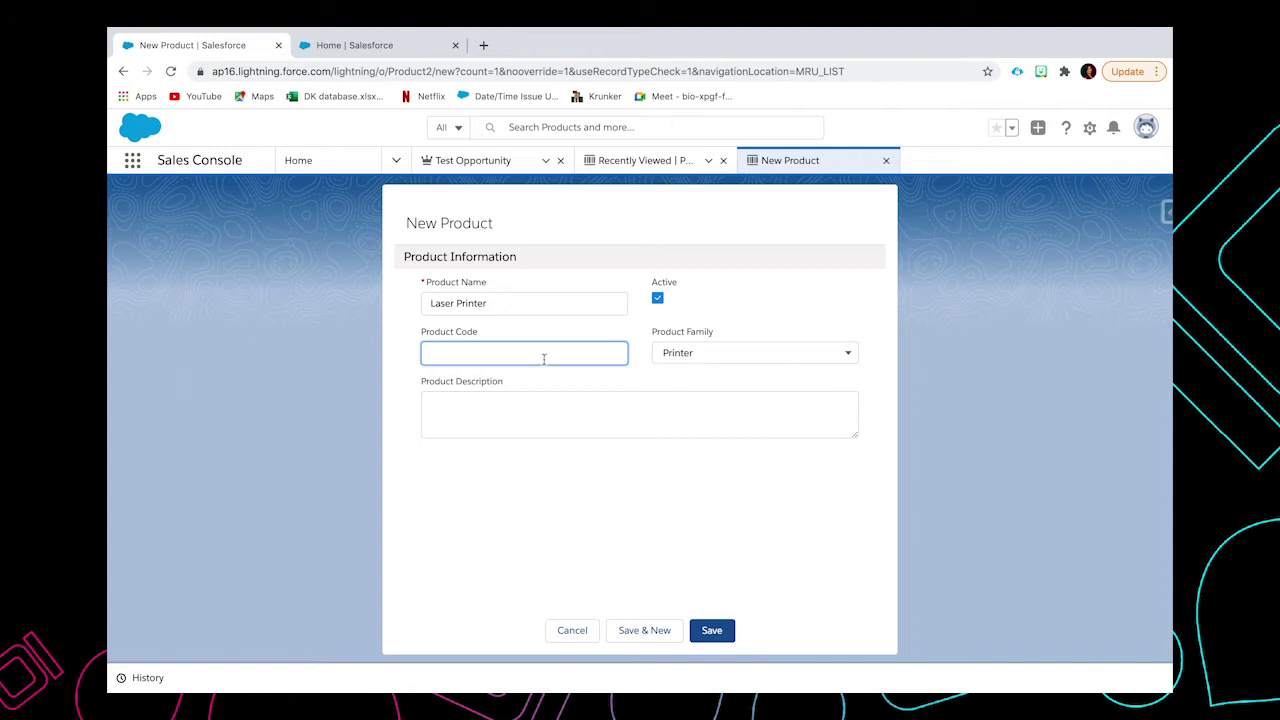
pyautogui.write('LP - 001')
pyautogui.click(580, 422)
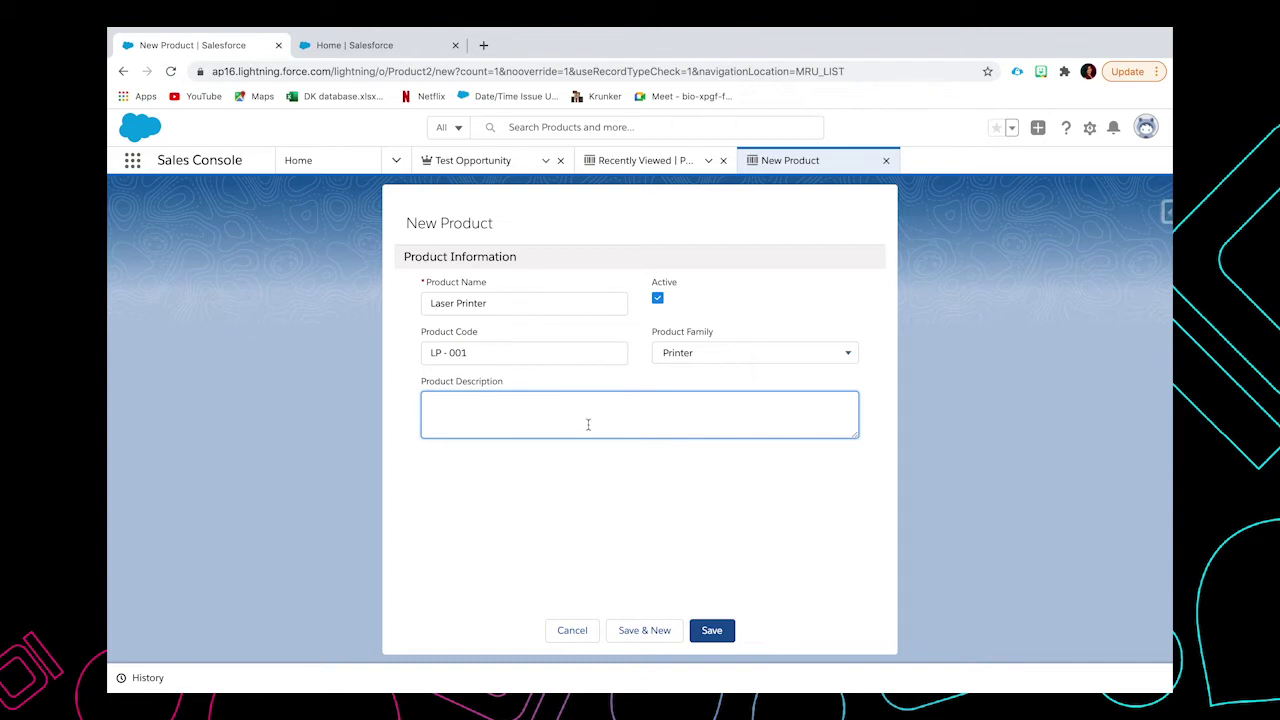
pyautogui.click(712, 632)
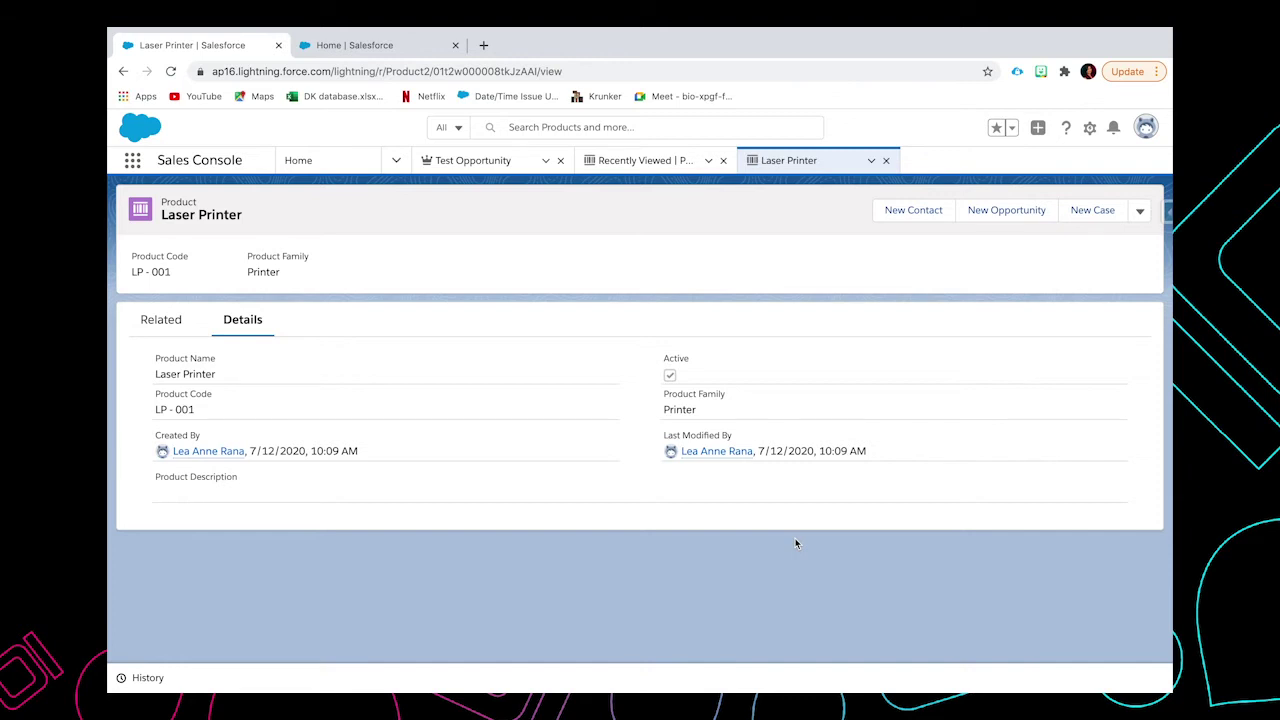
# - Add a standard price to the Laser Printer product with a list price of 4,000 and save the entry
pyautogui.click(161, 321)
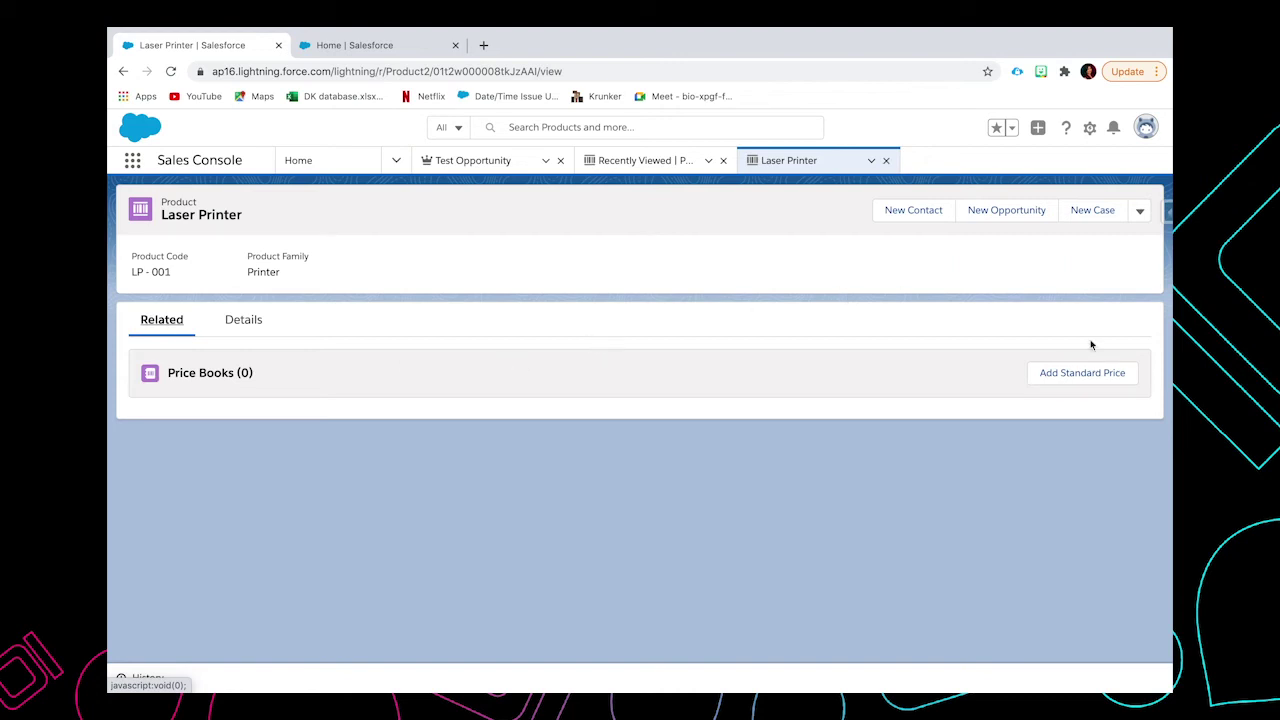
pyautogui.click(1078, 381)
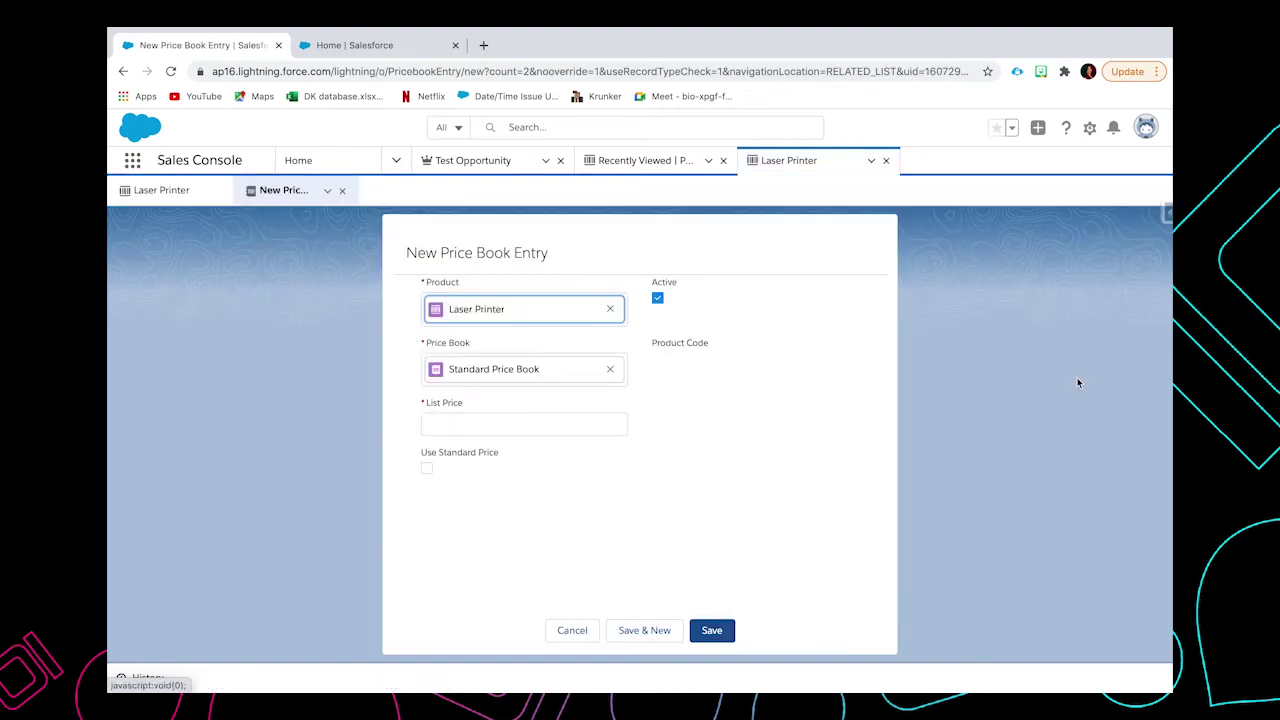
pyautogui.click(528, 424)
pyautogui.write('4')
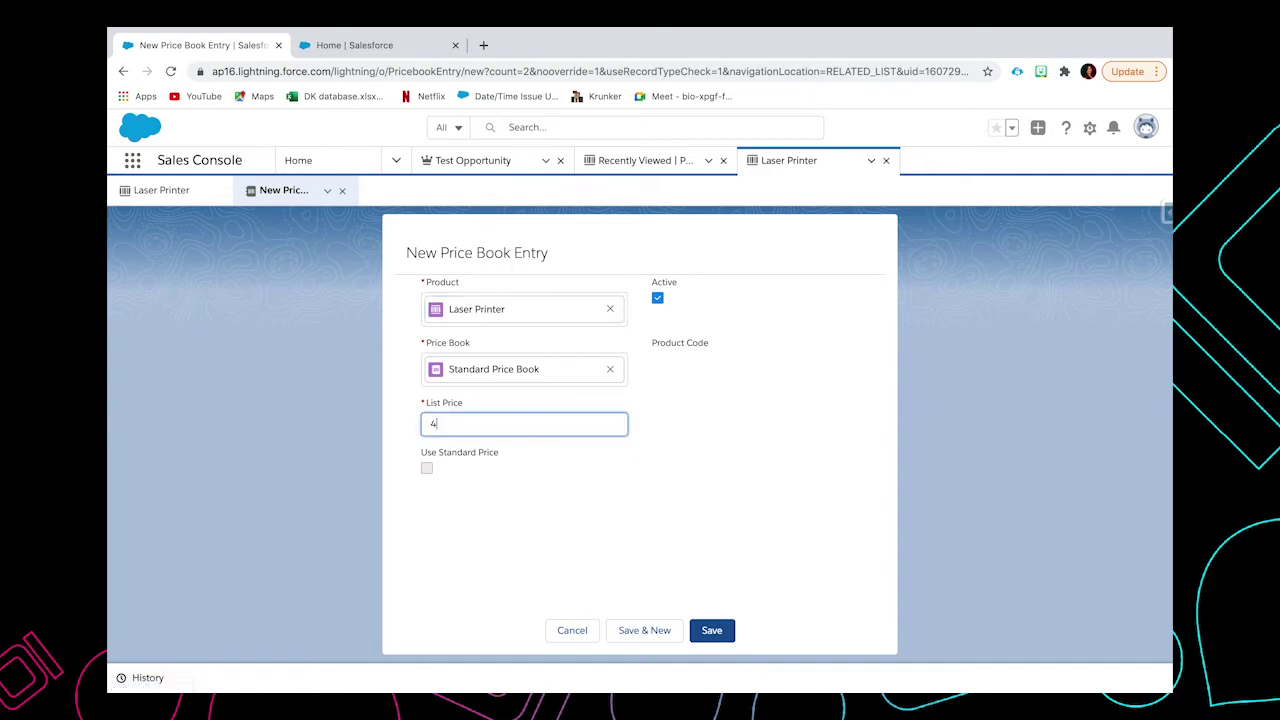
pyautogui.write(',000')
pyautogui.click(673, 520)
pyautogui.click(712, 630)
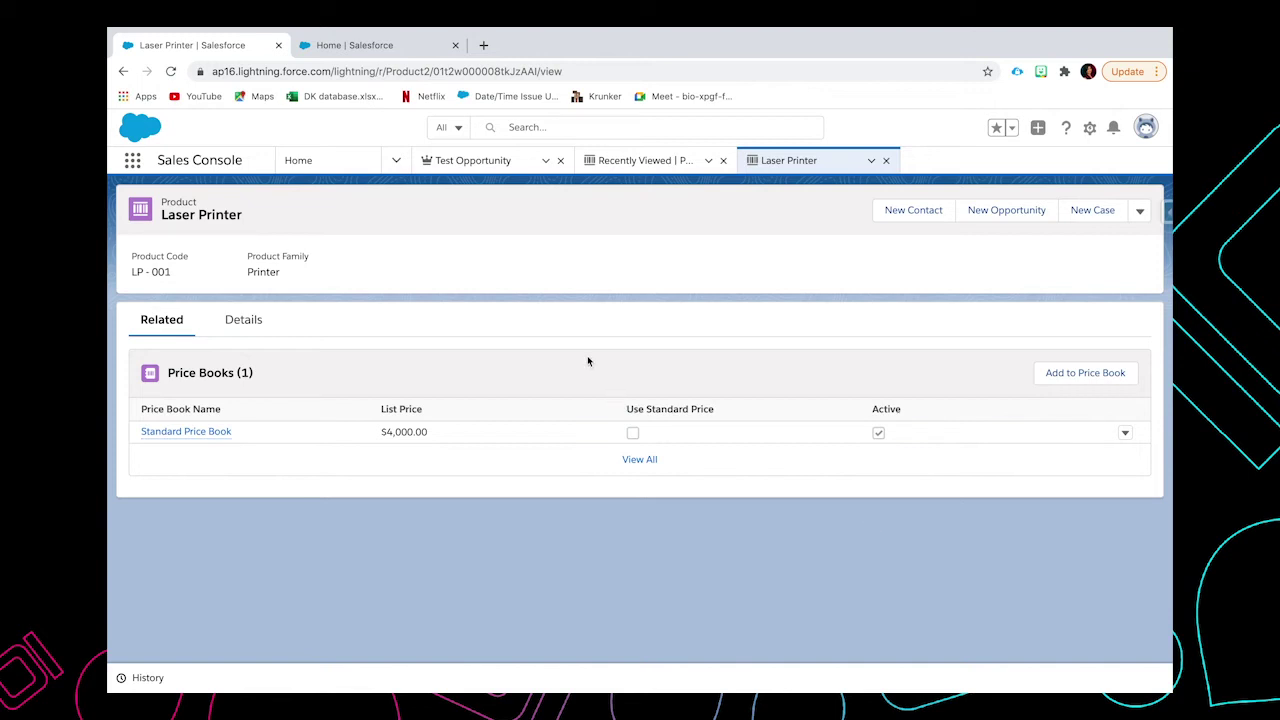
# - Open the price books list and create an active, non-standard price book named Christmas Sale Price book
pyautogui.click(132, 160)
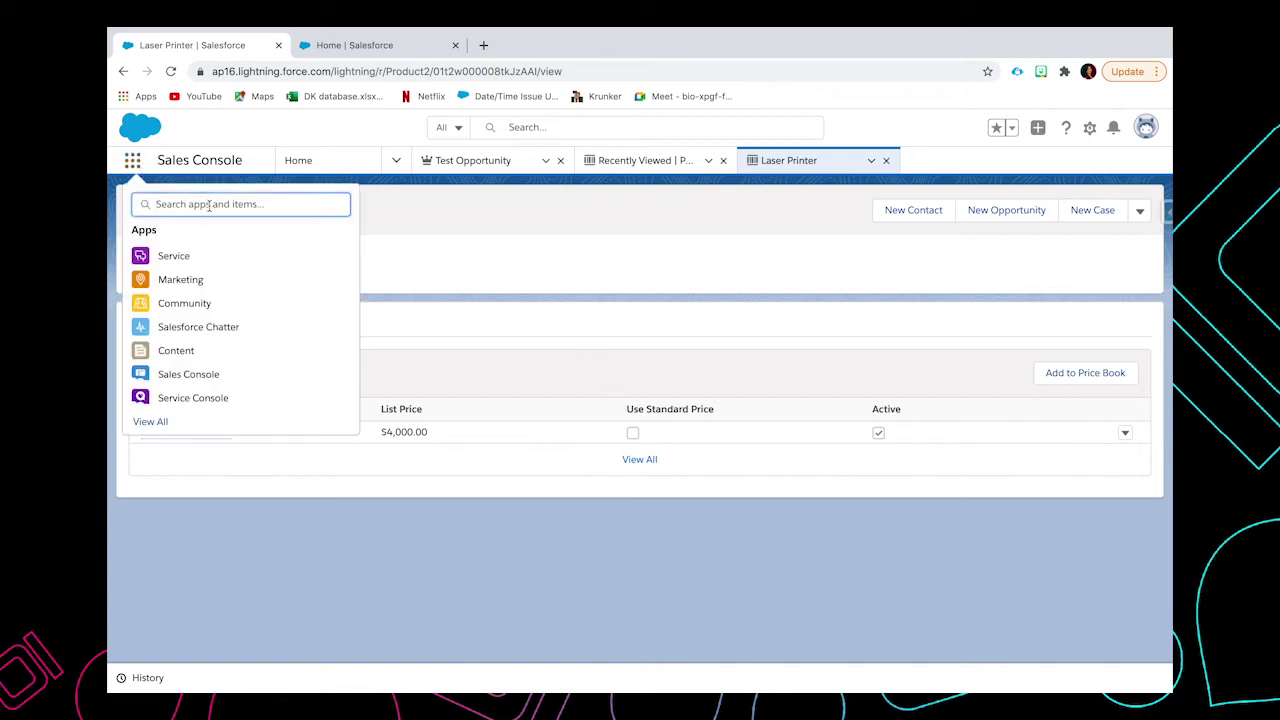
pyautogui.write('Pric')
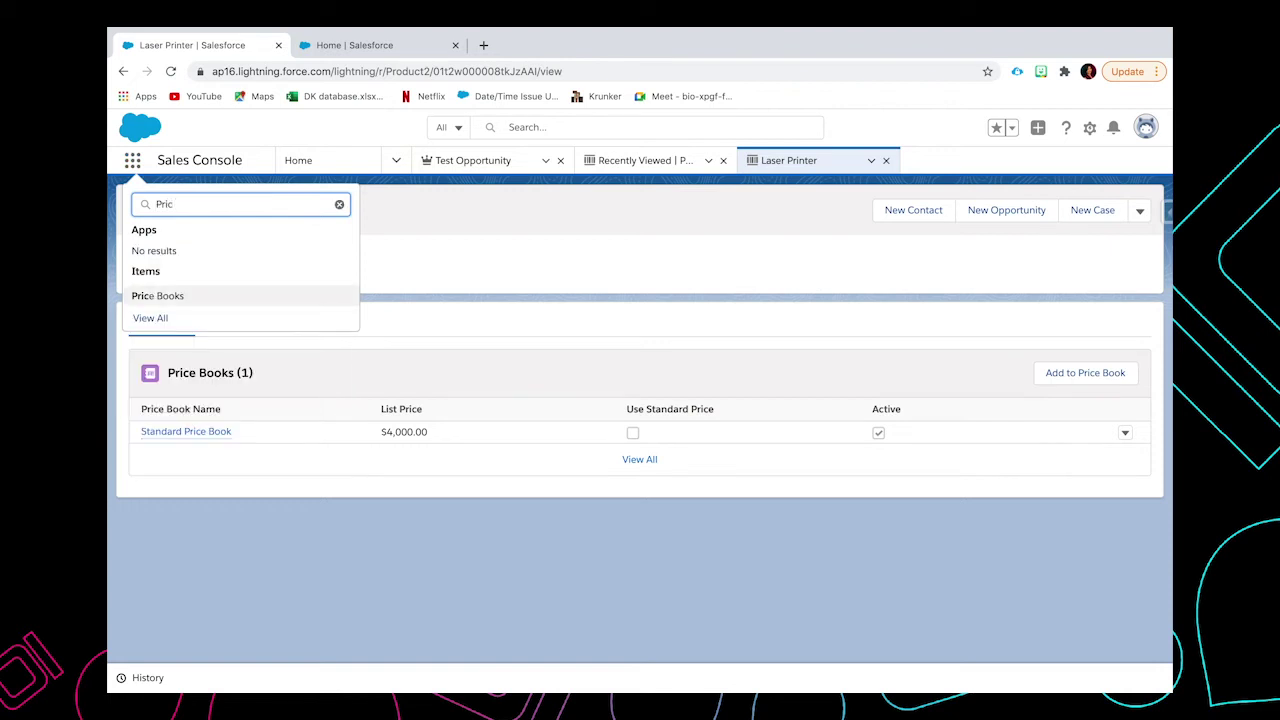
pyautogui.click(173, 297)
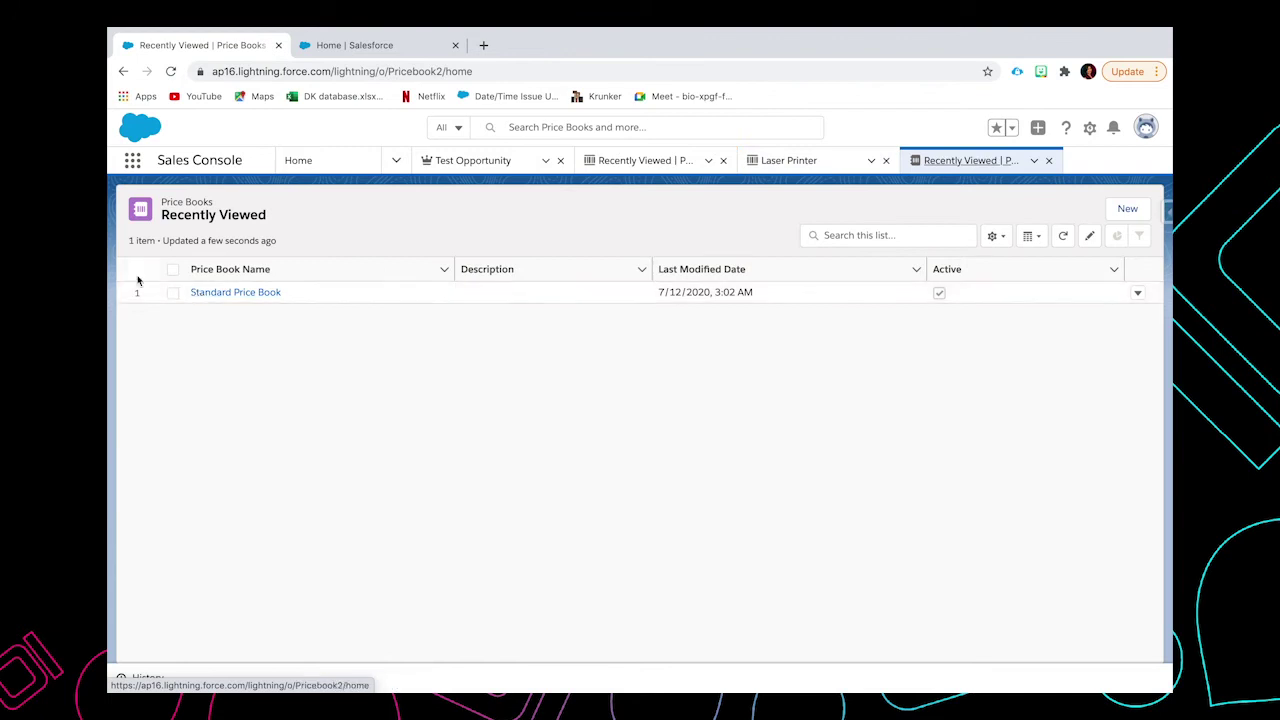
pyautogui.click(1125, 210)
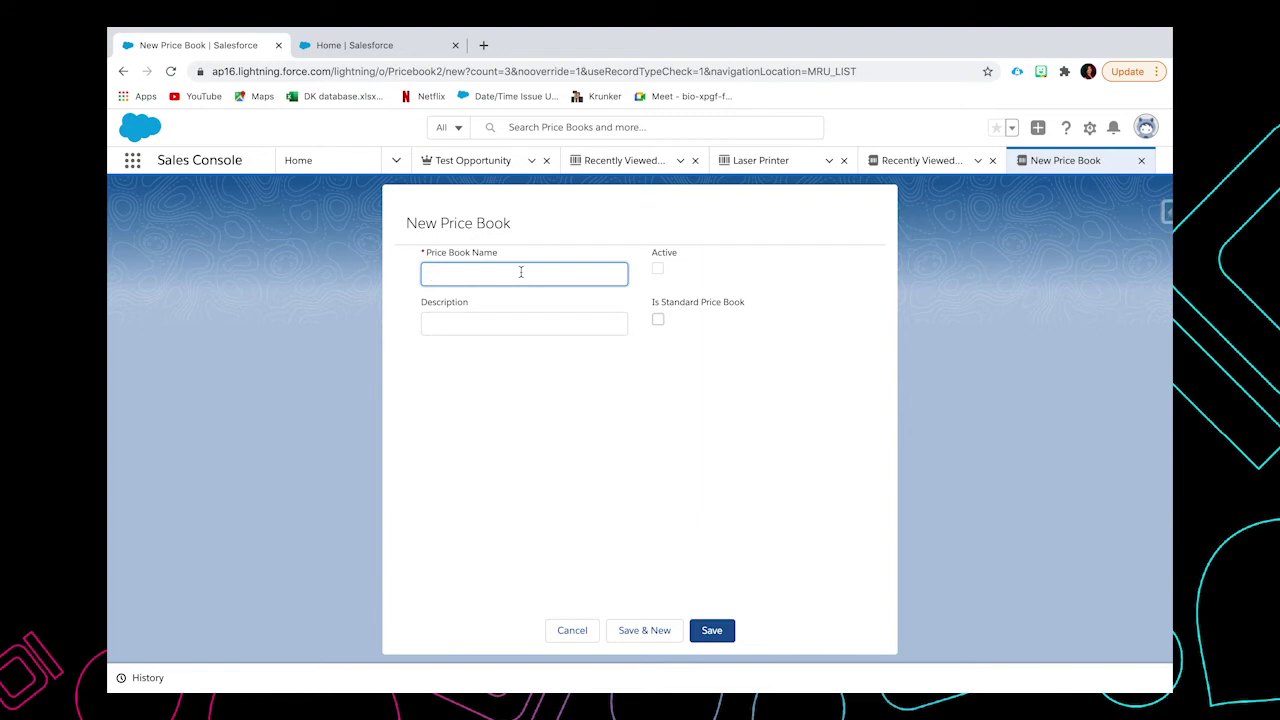
pyautogui.write('Christmas Sale Price book')
pyautogui.click(659, 269)
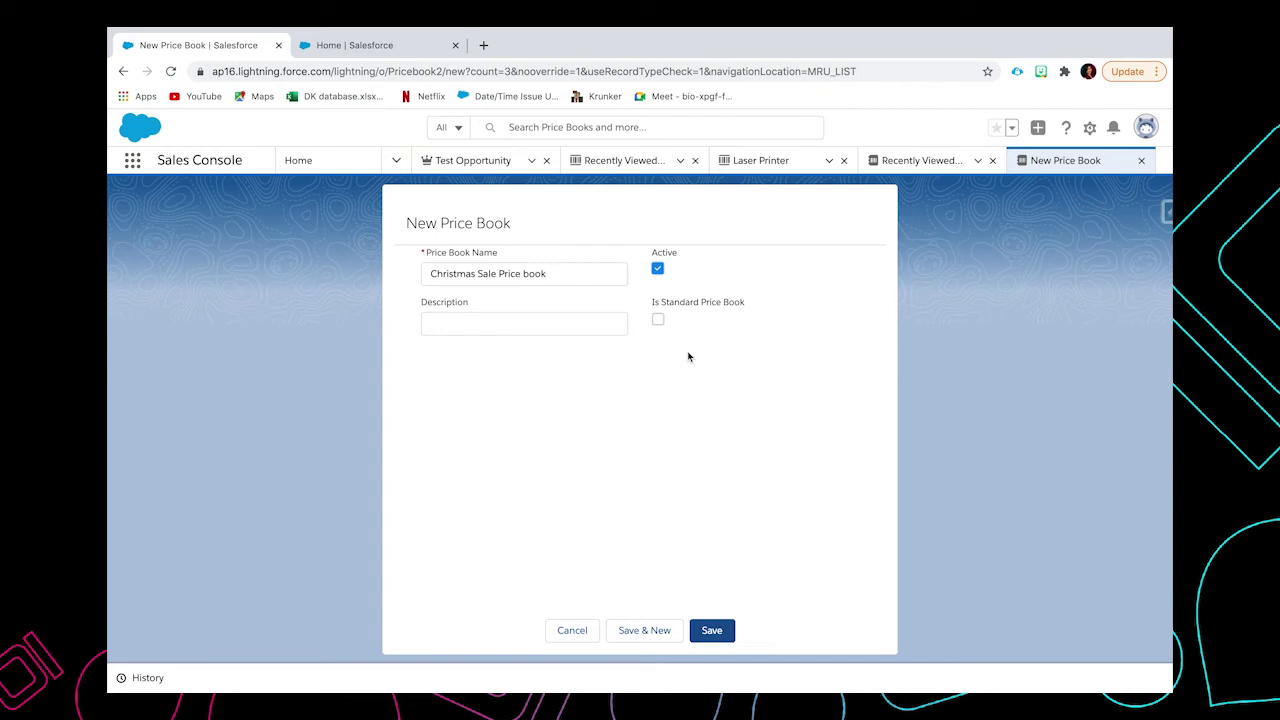
pyautogui.click(711, 630)
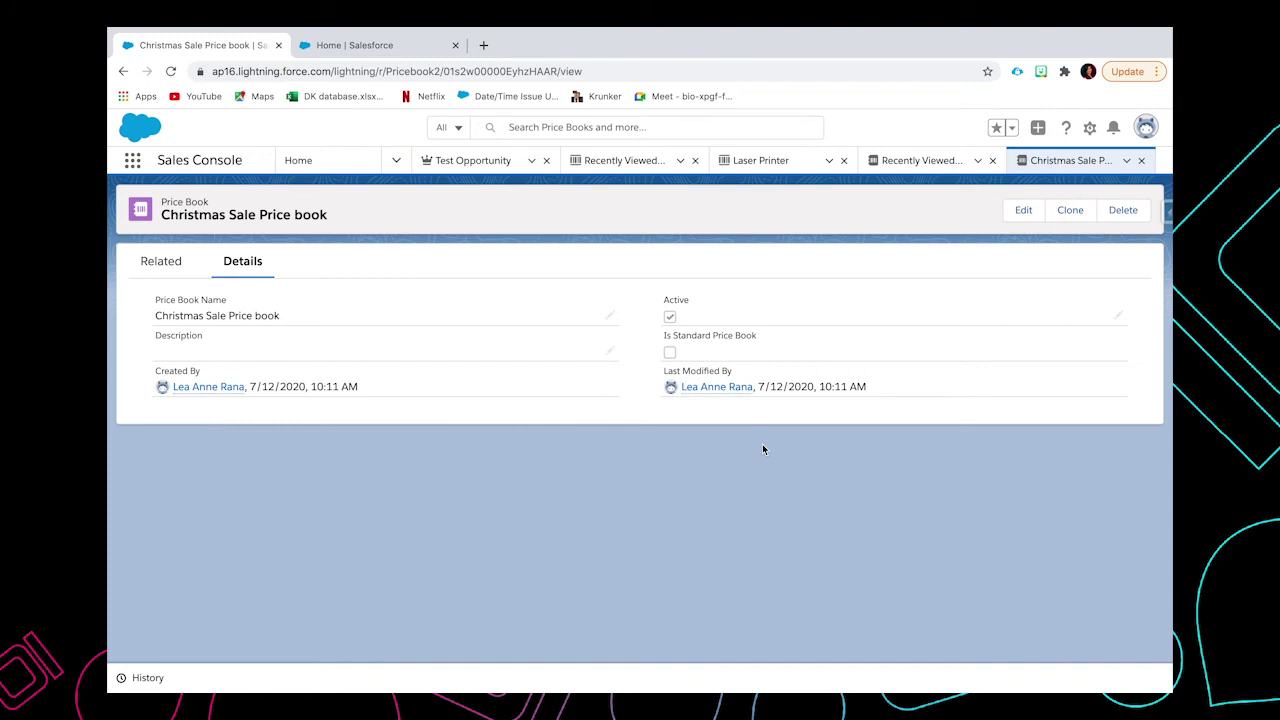
# - From the Laser Printer product, start a price book entry for Christmas Sale Price book with AUD as the currency
pyautogui.click(776, 167)
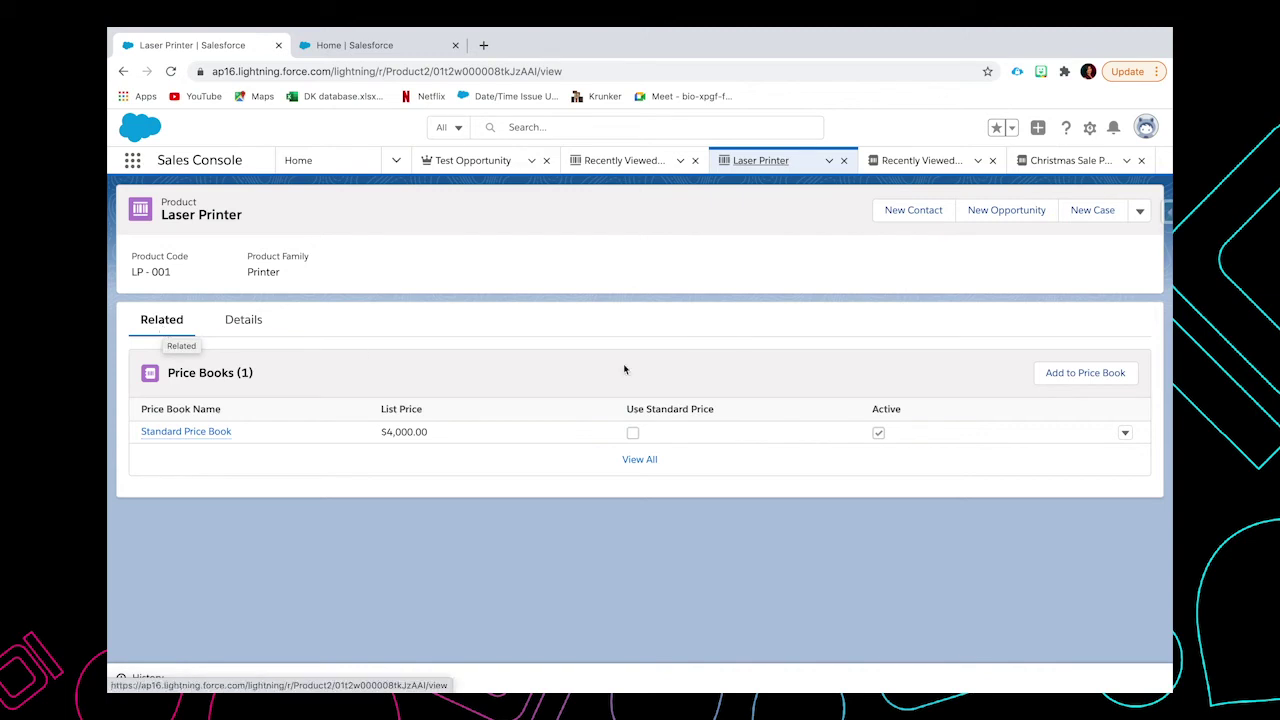
pyautogui.click(1071, 377)
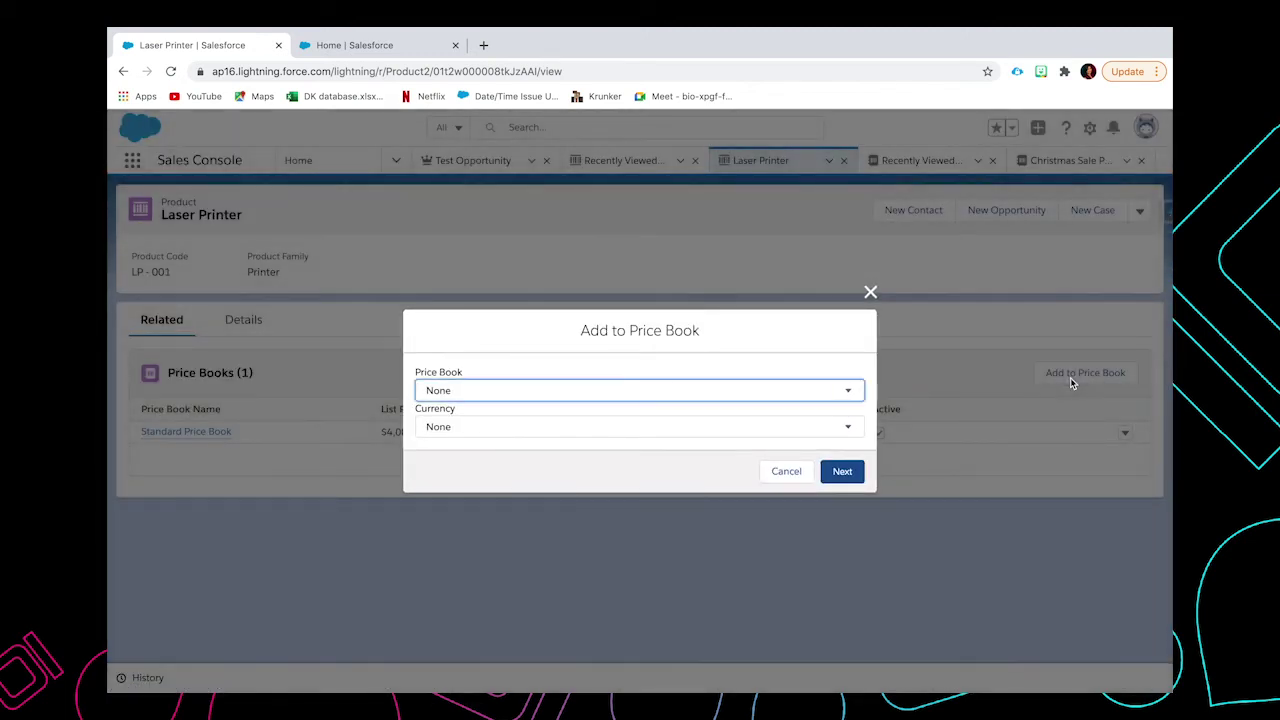
pyautogui.click(679, 396)
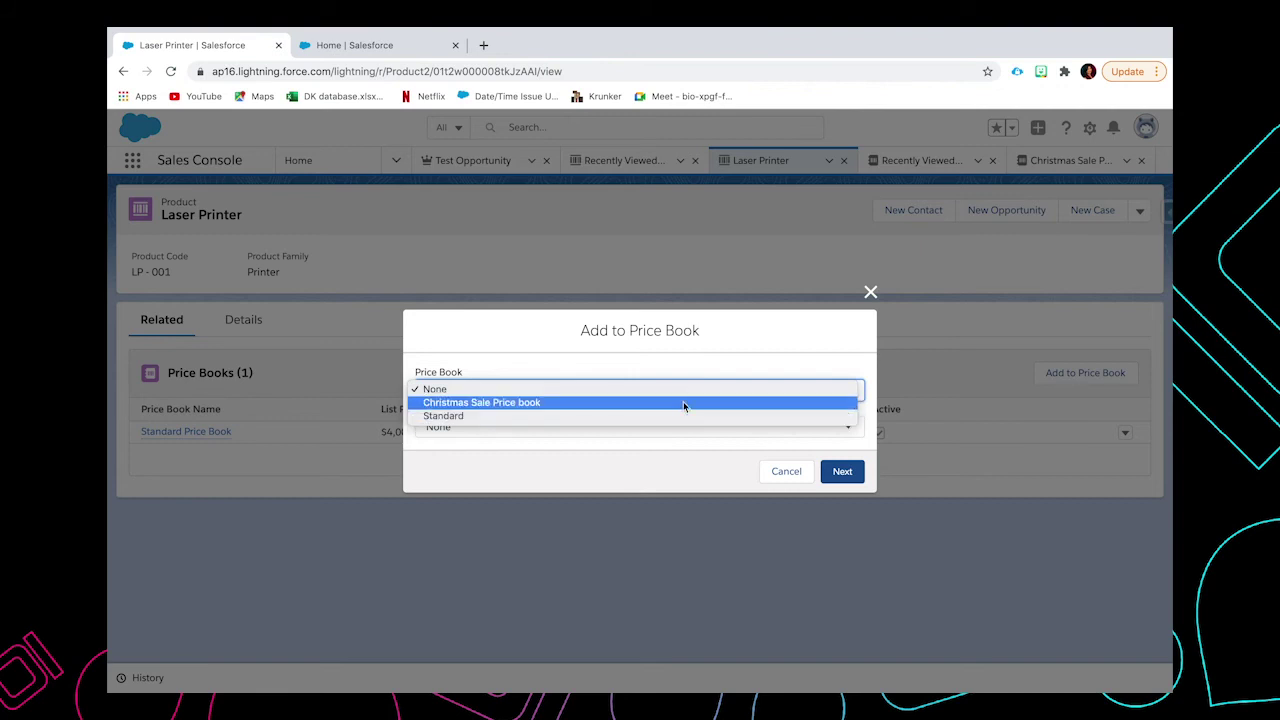
pyautogui.click(683, 401)
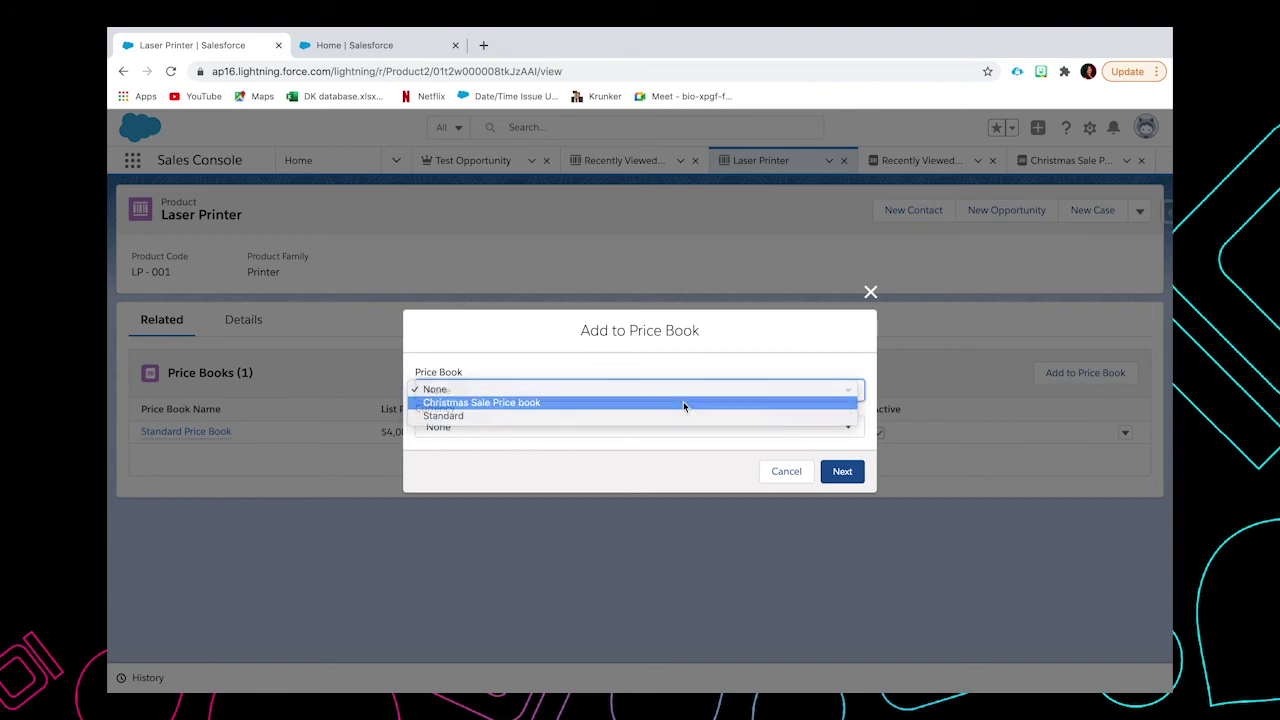
pyautogui.click(638, 431)
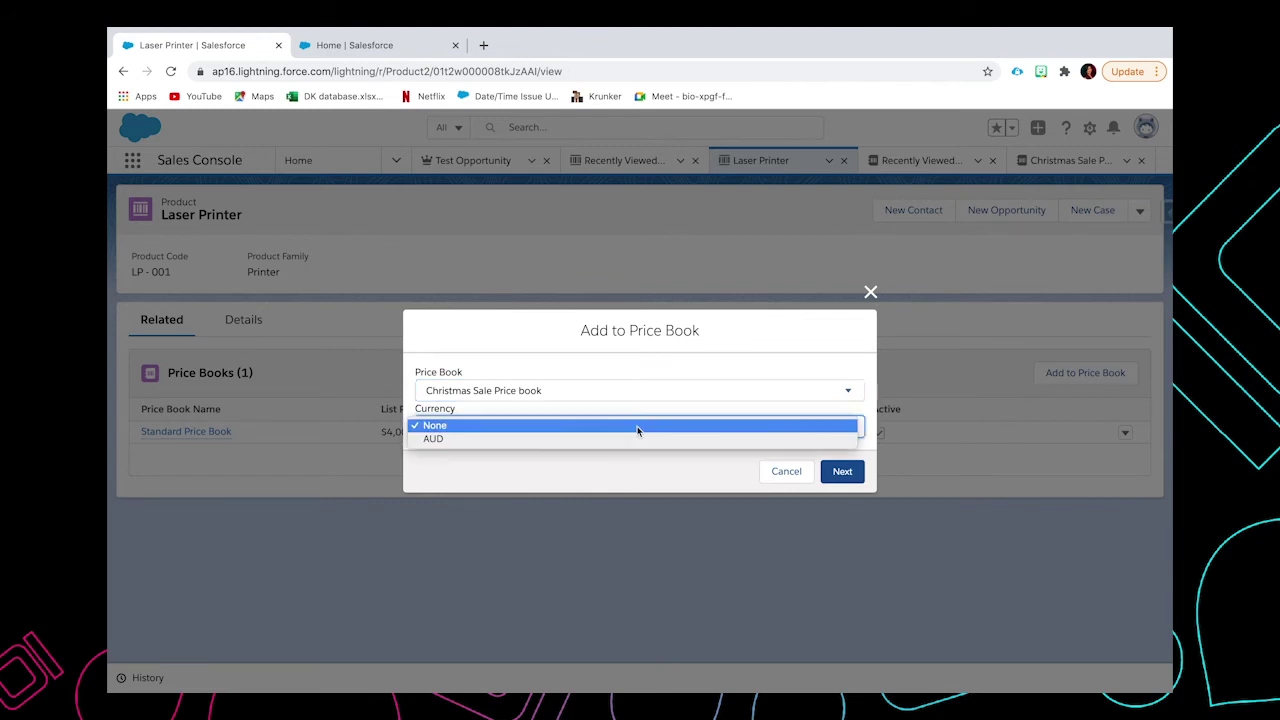
pyautogui.click(628, 440)
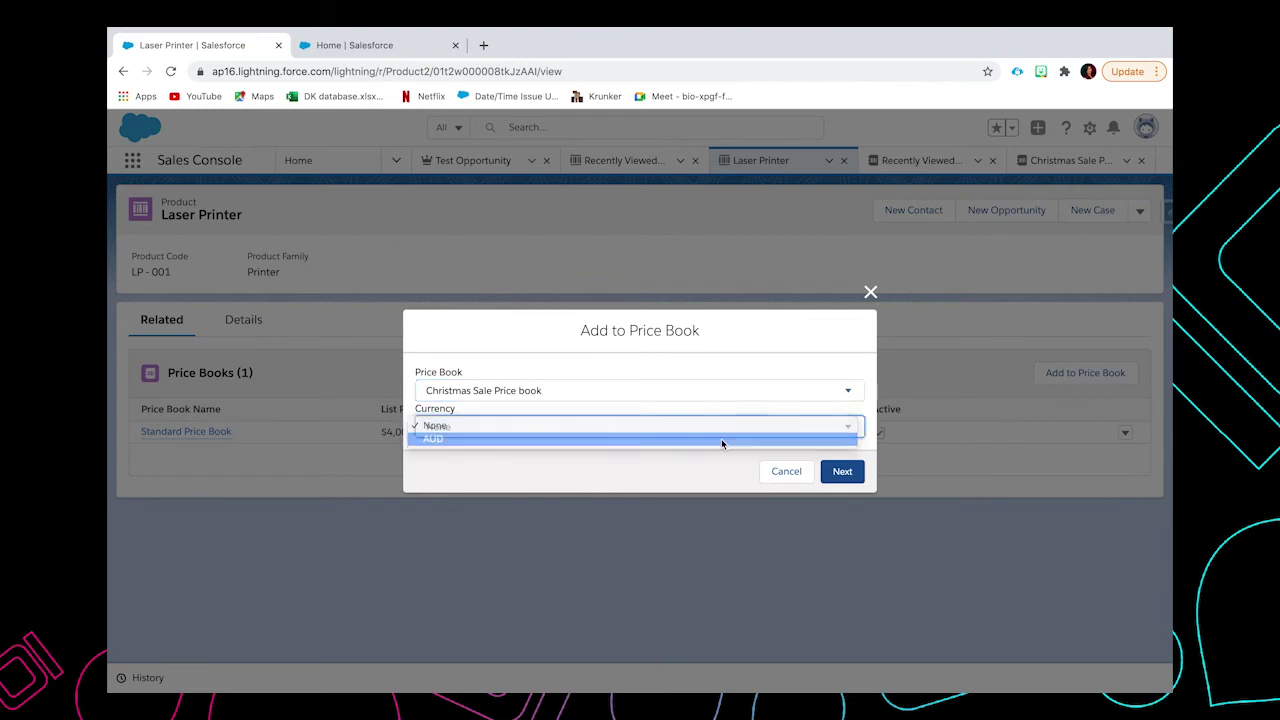
pyautogui.click(842, 472)
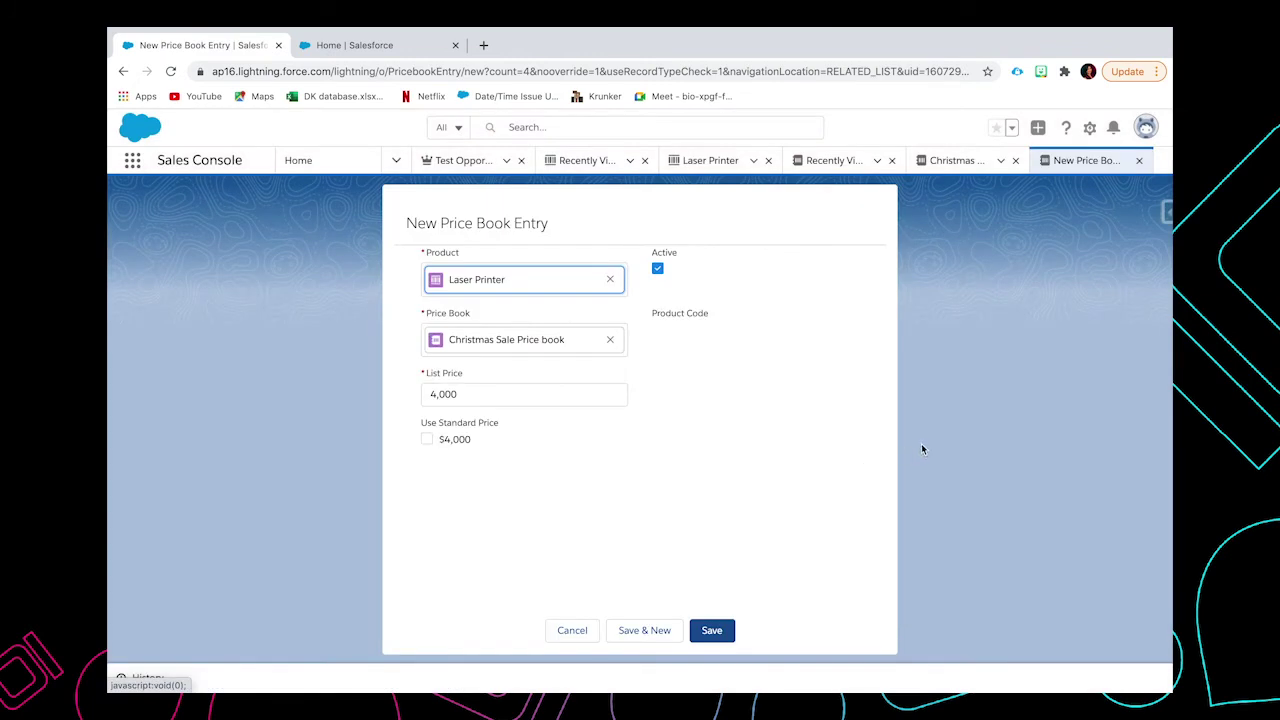
# - Set the Laser Printer's list price in the Christmas Sale Price book entry to 3500 and save the entry
pyautogui.click(522, 395)
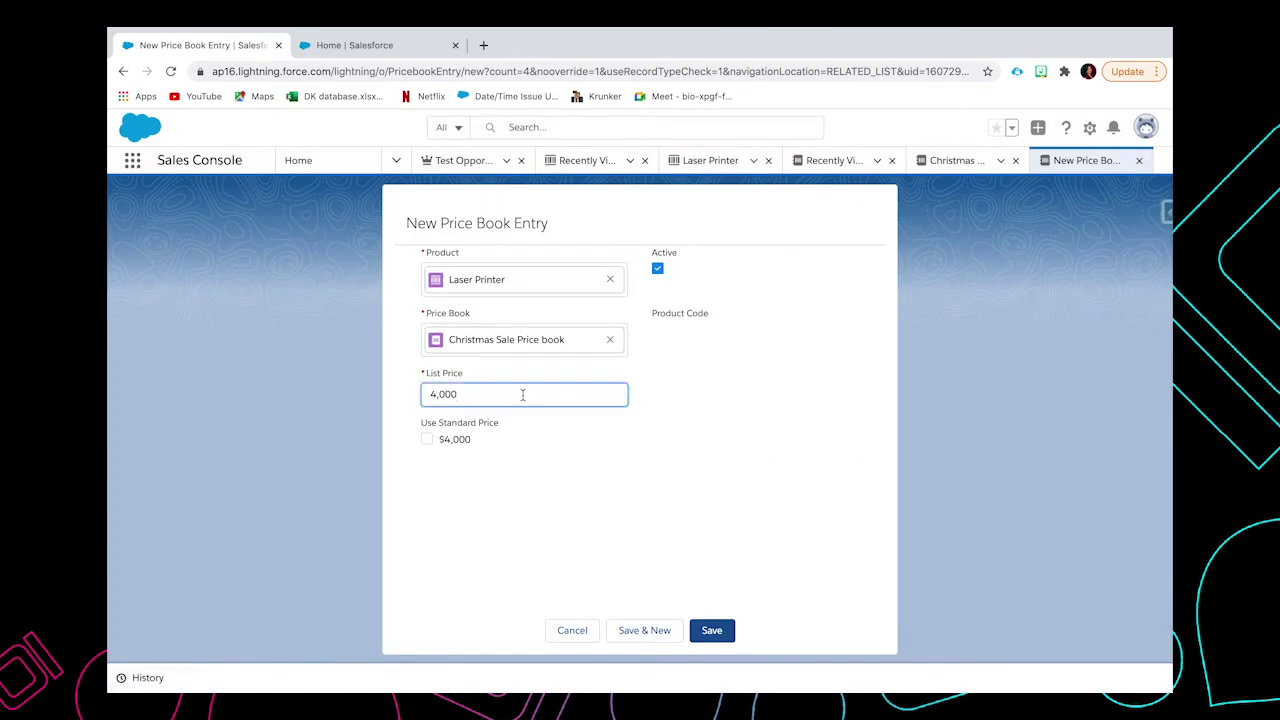
pyautogui.press('BackSpace')
pyautogui.press('BackSpace')
pyautogui.press('BackSpace')
pyautogui.press('BackSpace')
pyautogui.press('BackSpace')
pyautogui.write('3500')
pyautogui.click(712, 631)
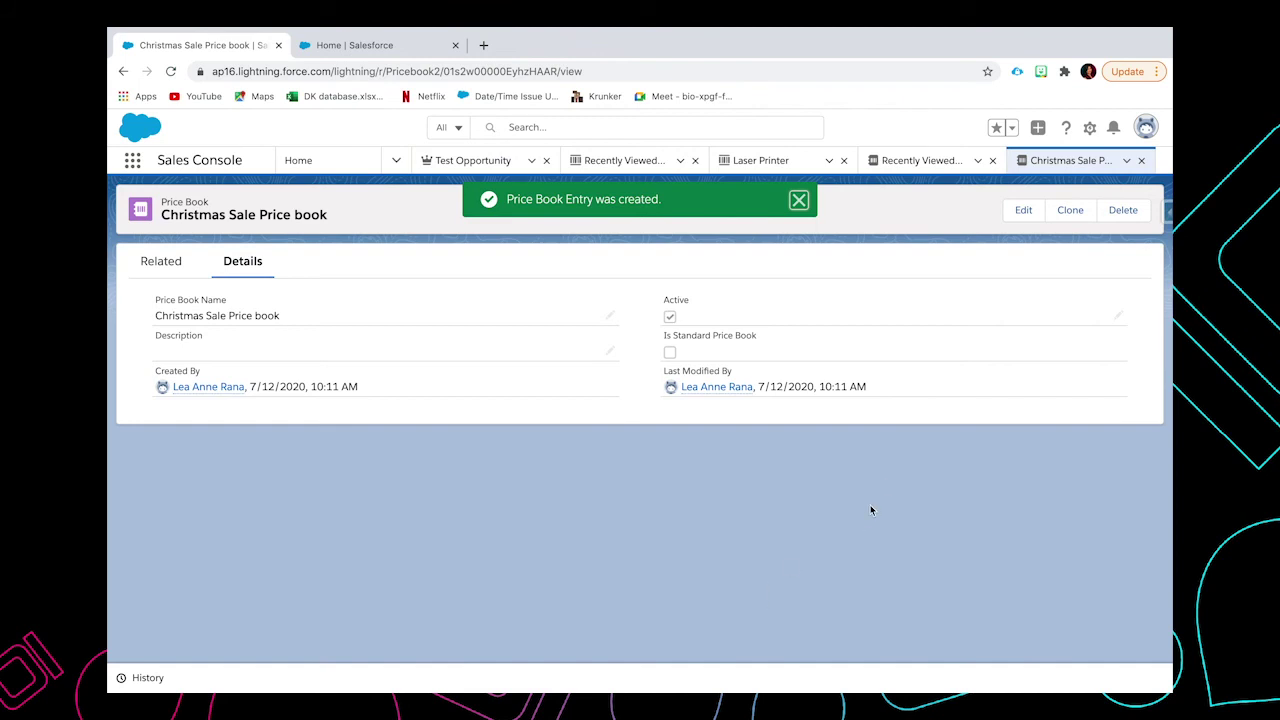
pyautogui.click(799, 201)
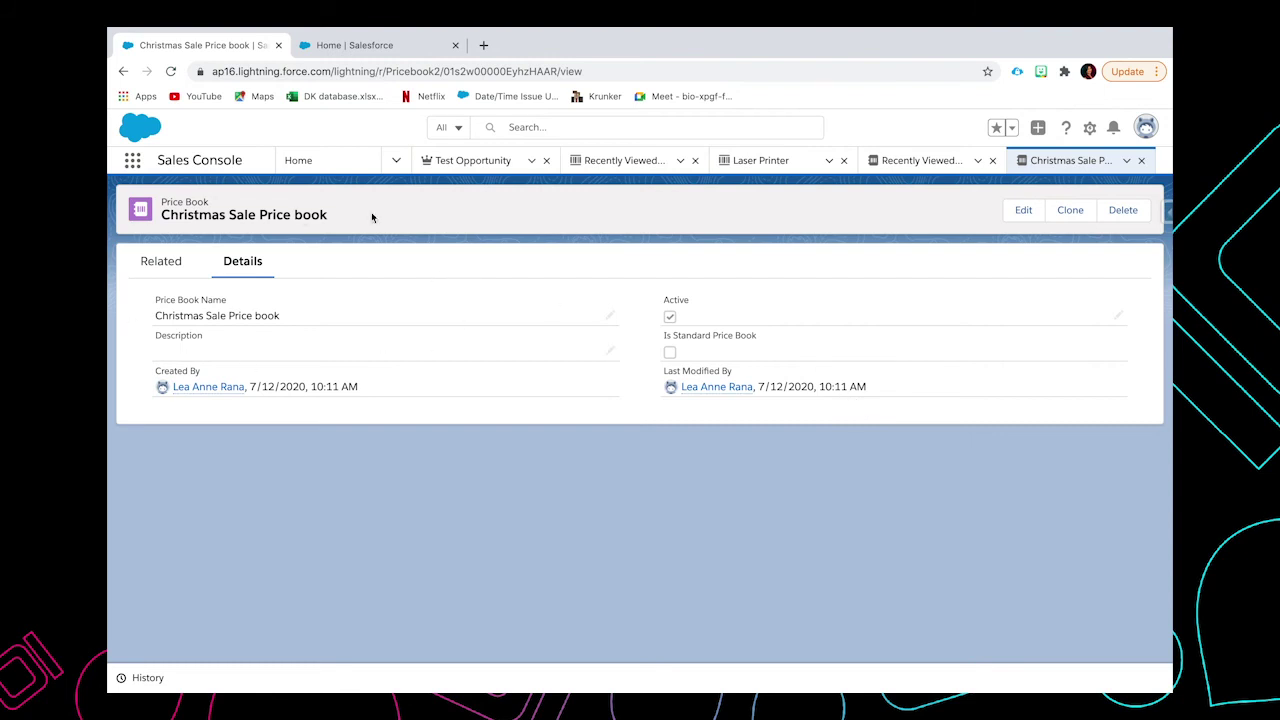
# - Review the Christmas Sale Price book's entries and products available to add, and check which price books the Laser Printer belongs to
pyautogui.click(158, 268)
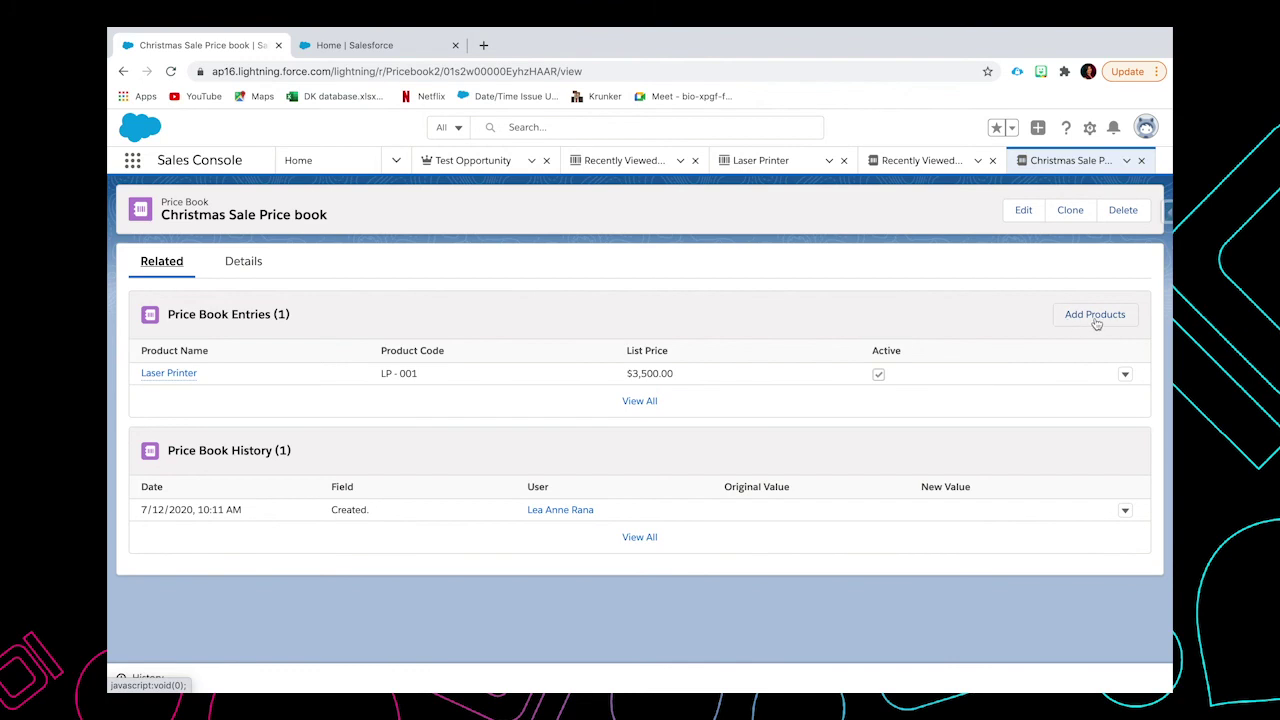
pyautogui.click(1095, 316)
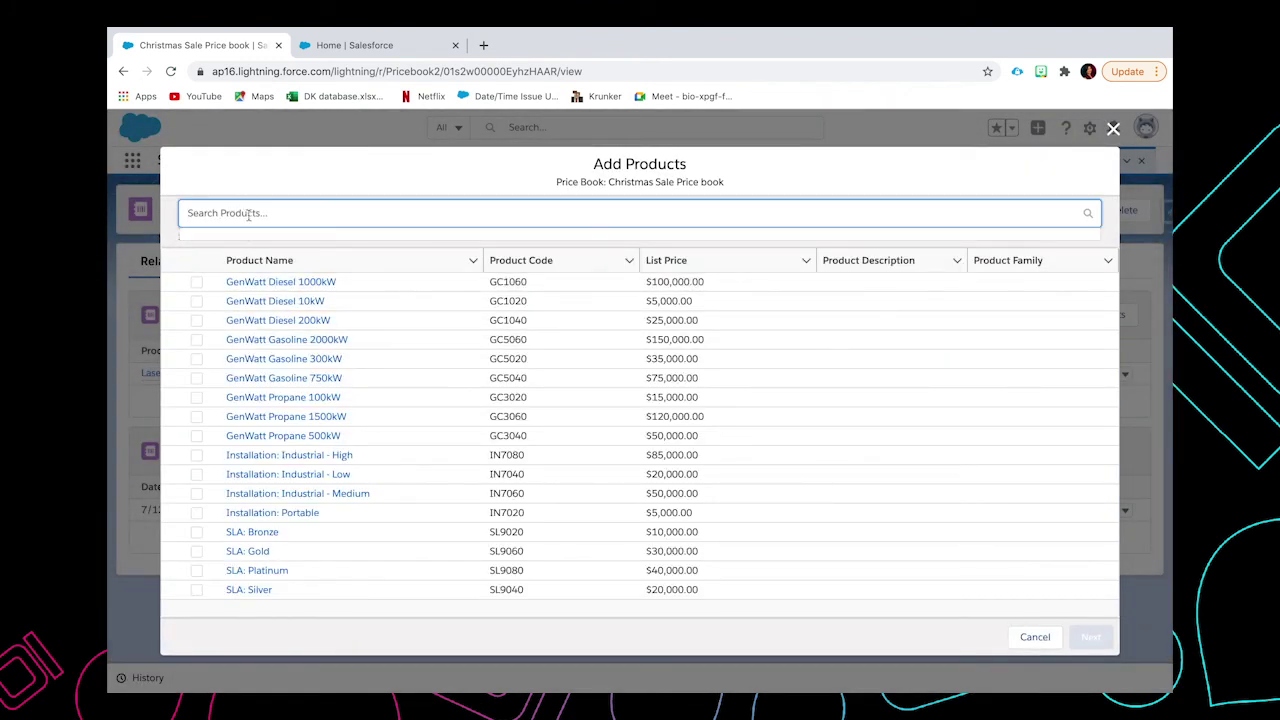
pyautogui.click(1112, 130)
pyautogui.click(168, 376)
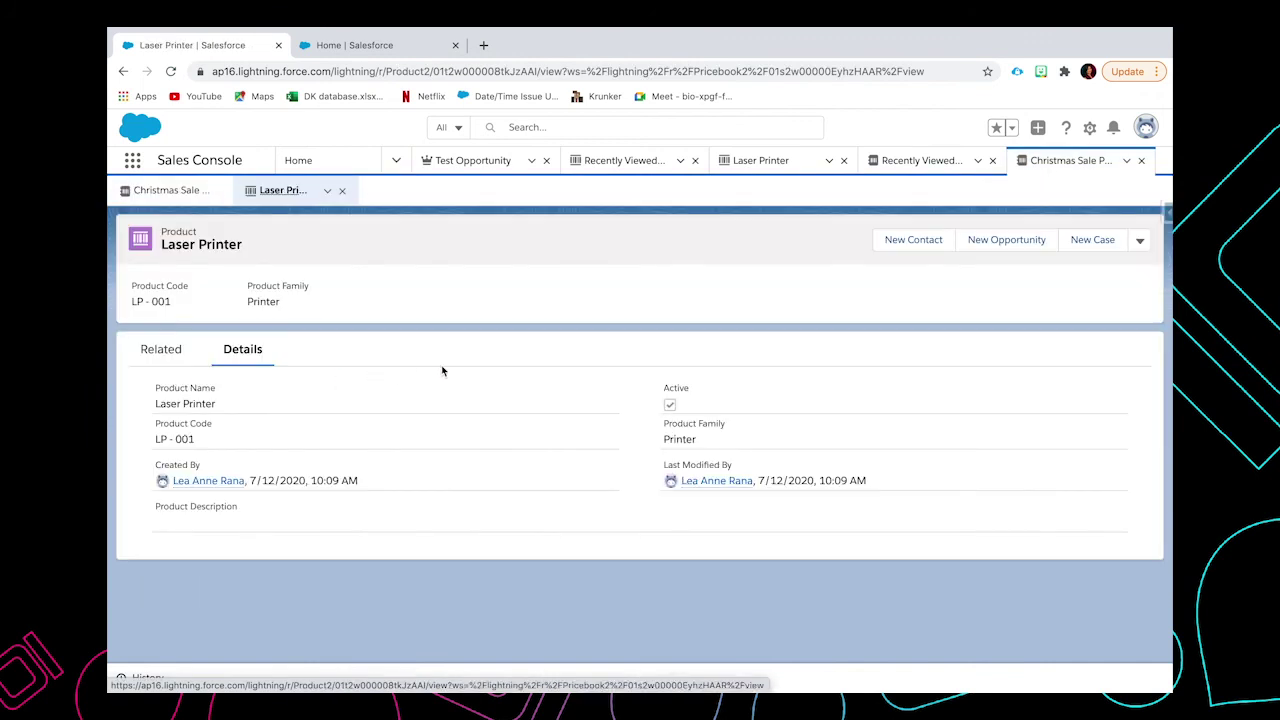
pyautogui.click(172, 352)
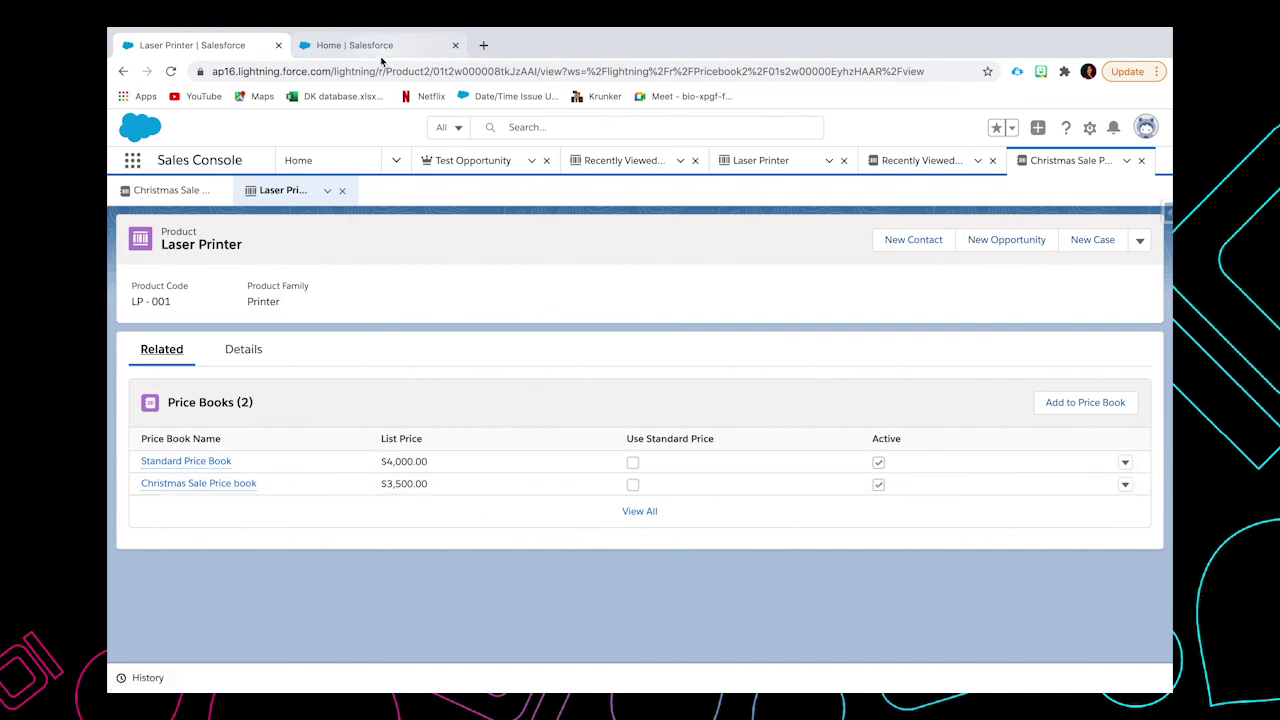
# - Open the price book choice for Test Opportunity's products and show the selectable price books
pyautogui.click(489, 166)
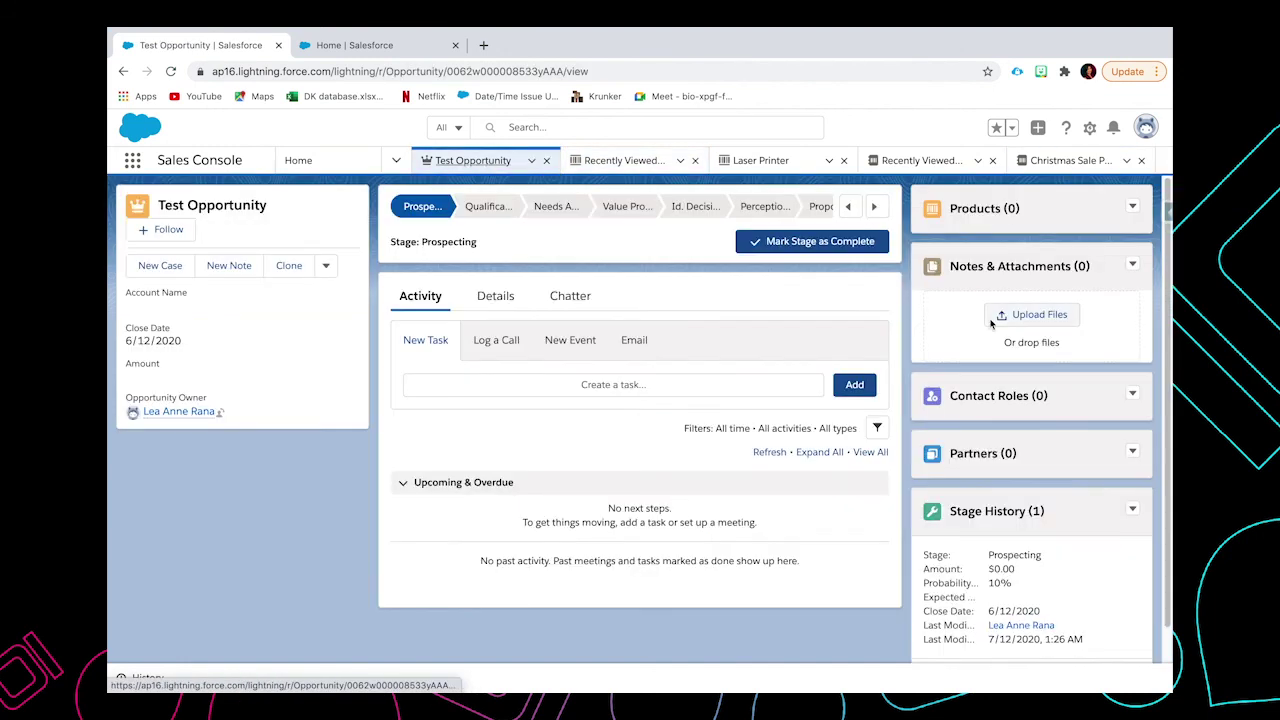
pyautogui.click(1133, 209)
pyautogui.click(1152, 257)
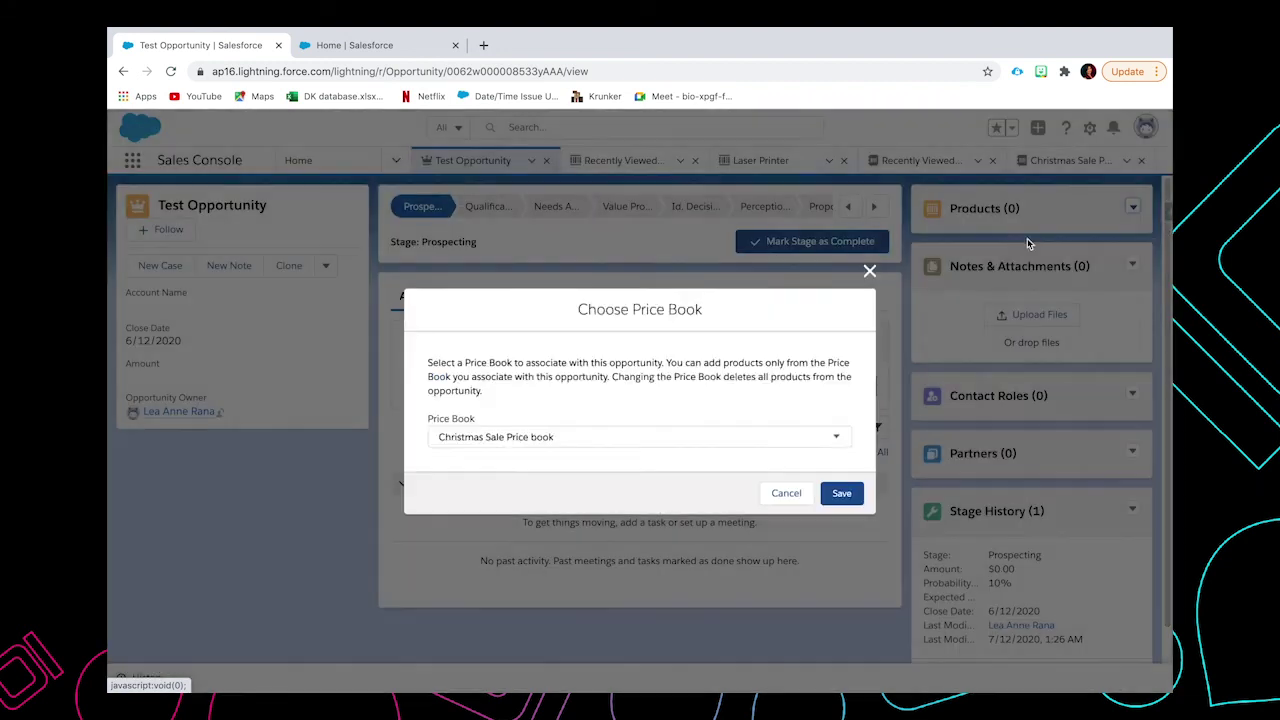
pyautogui.click(665, 440)
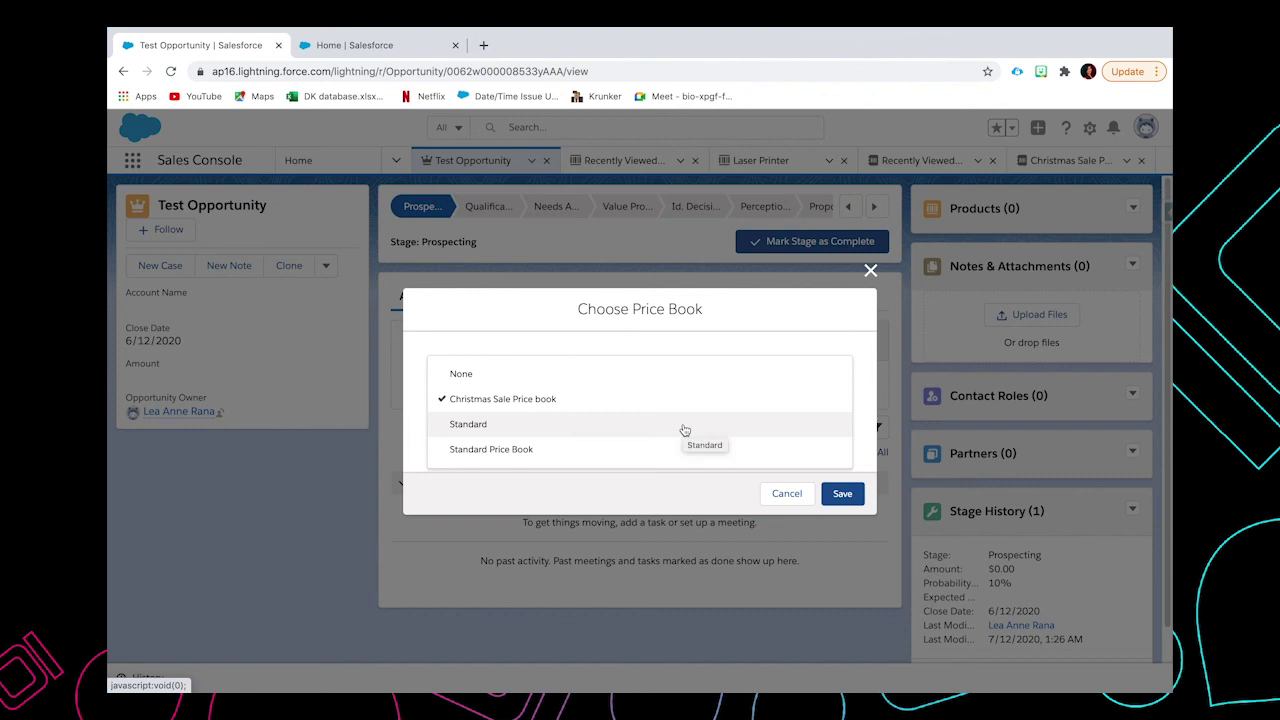